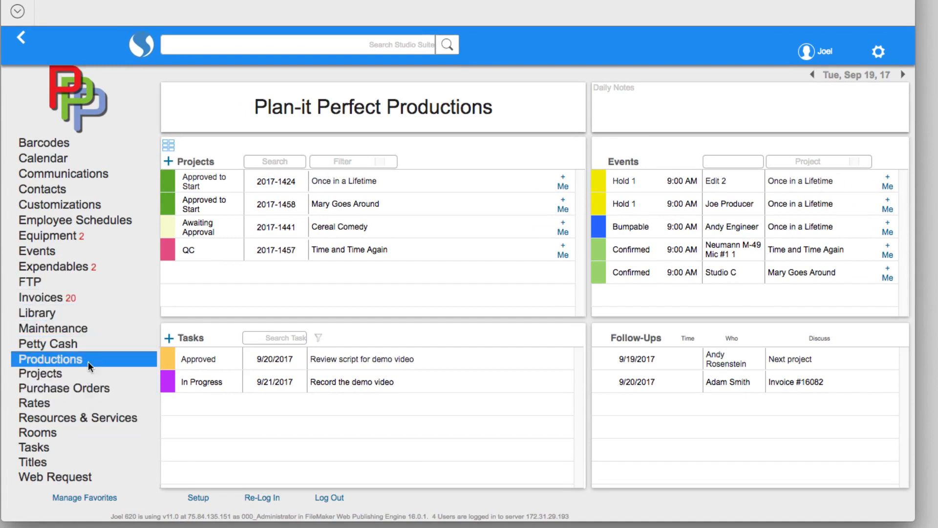
# - Open the Contacts list and sort it by Name in descending order, followed by Company Name in ascending order
pyautogui.click(92, 192)
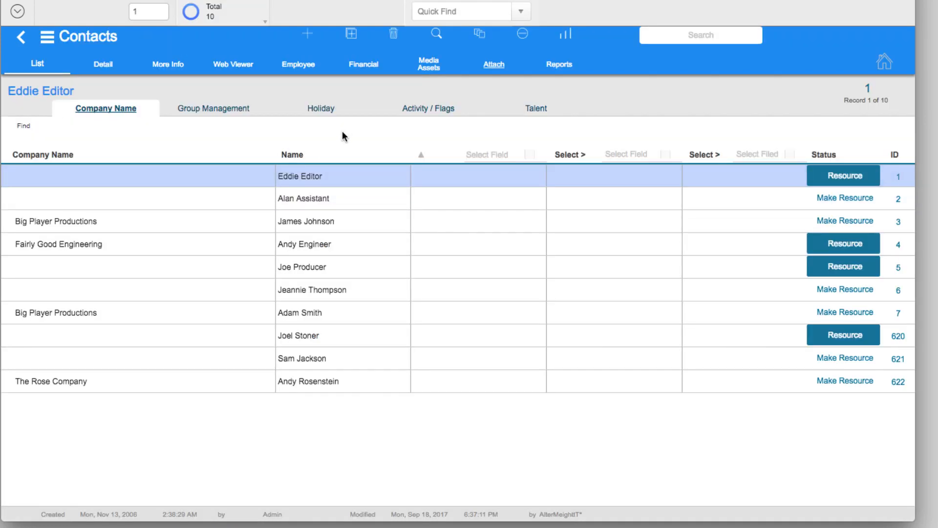
pyautogui.click(302, 155)
pyautogui.click(303, 155)
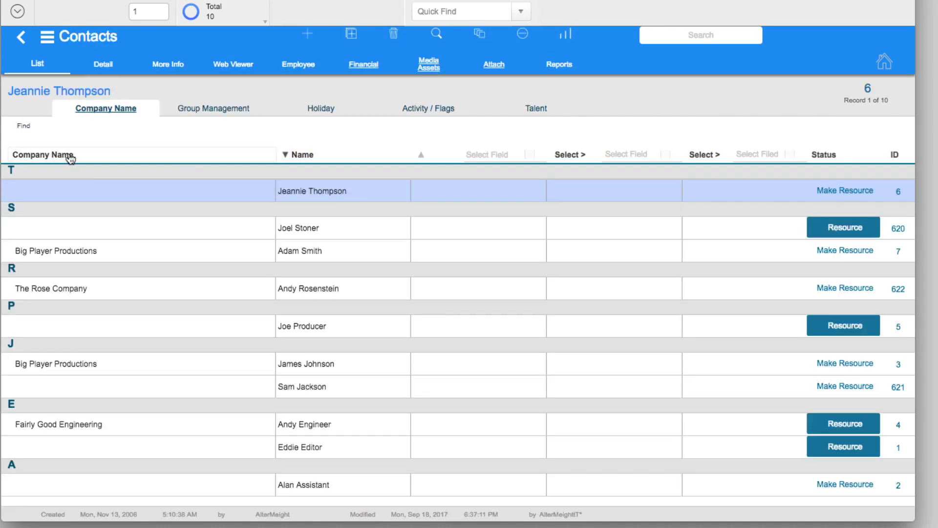
pyautogui.click(71, 155)
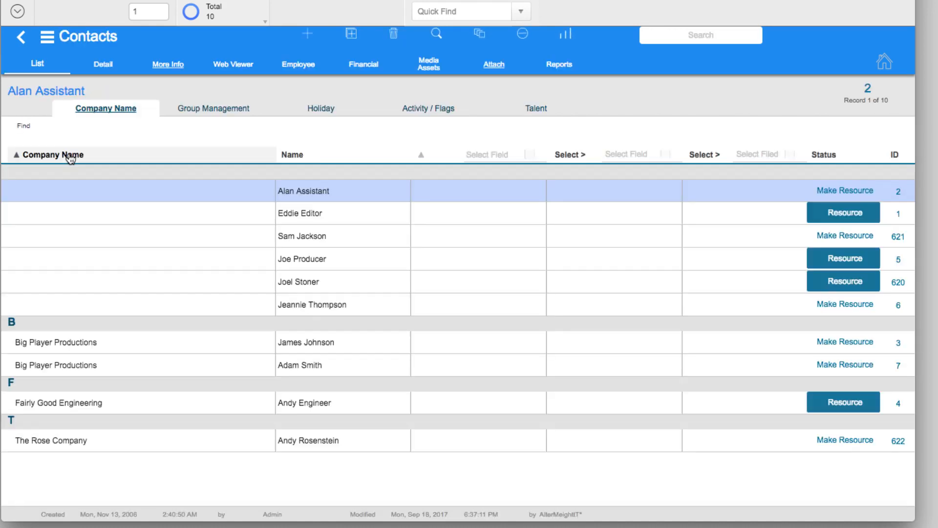
# - Search the contacts for "big" and open the detail record of the first Big Player Productions contact
pyautogui.click(696, 41)
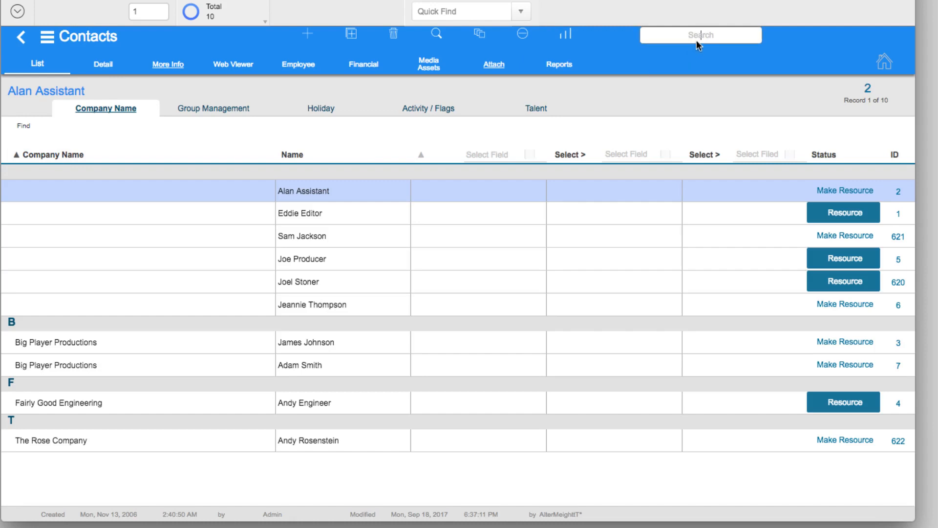
pyautogui.write('big')
pyautogui.press('Return')
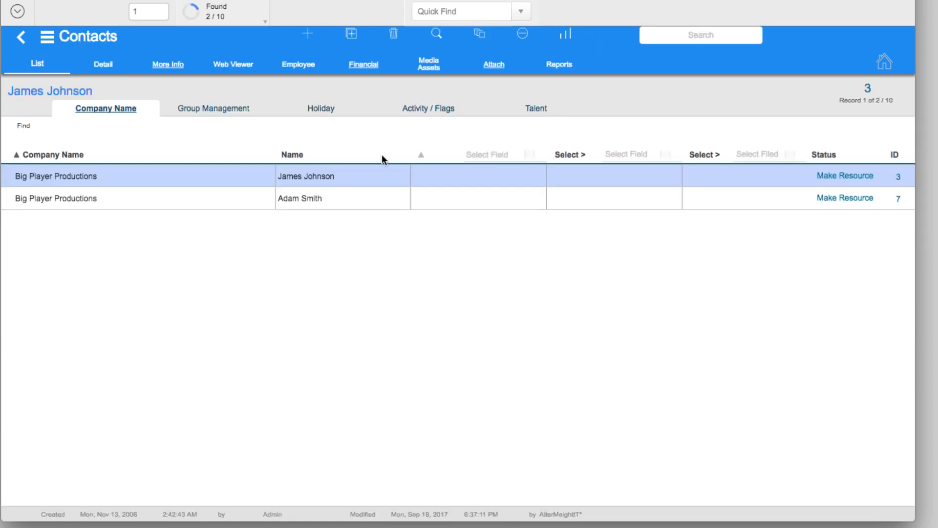
pyautogui.click(344, 171)
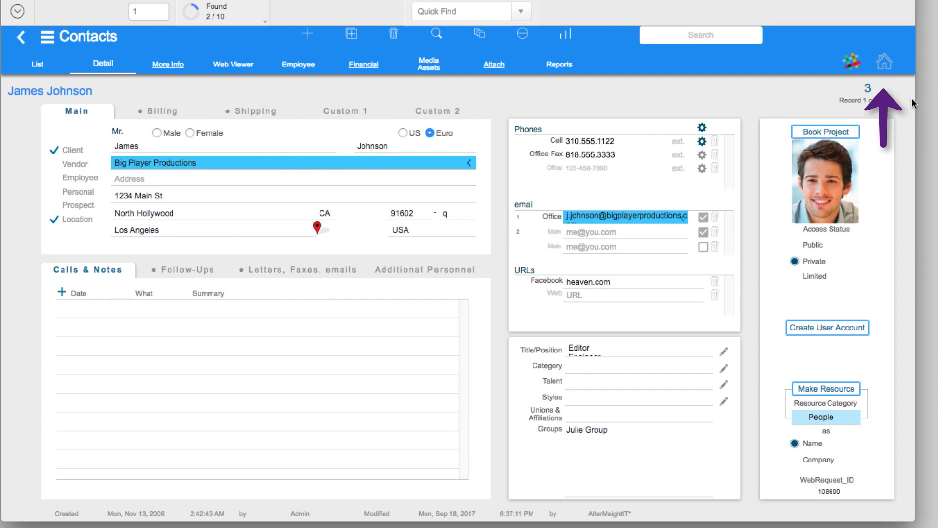
# - Switch to the Equipment module to view its item list, and return to the home dashboard
pyautogui.click(92, 31)
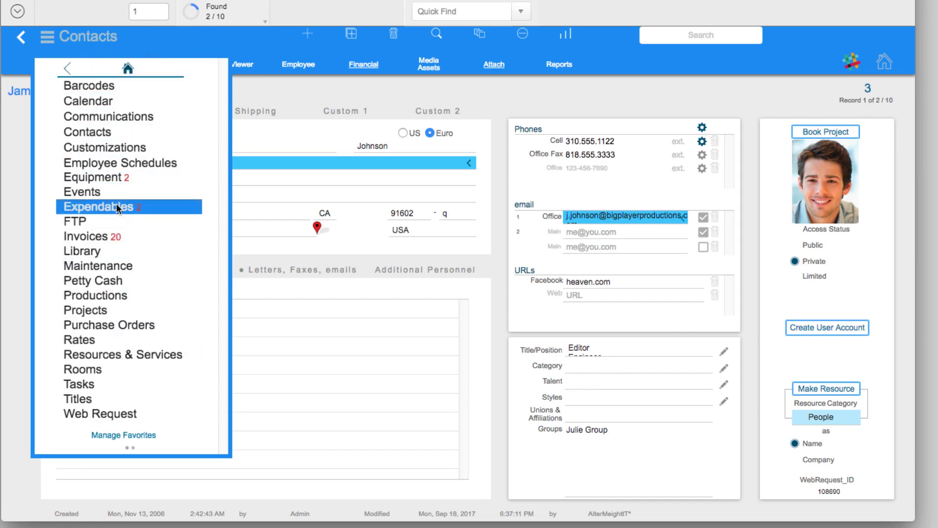
pyautogui.click(113, 179)
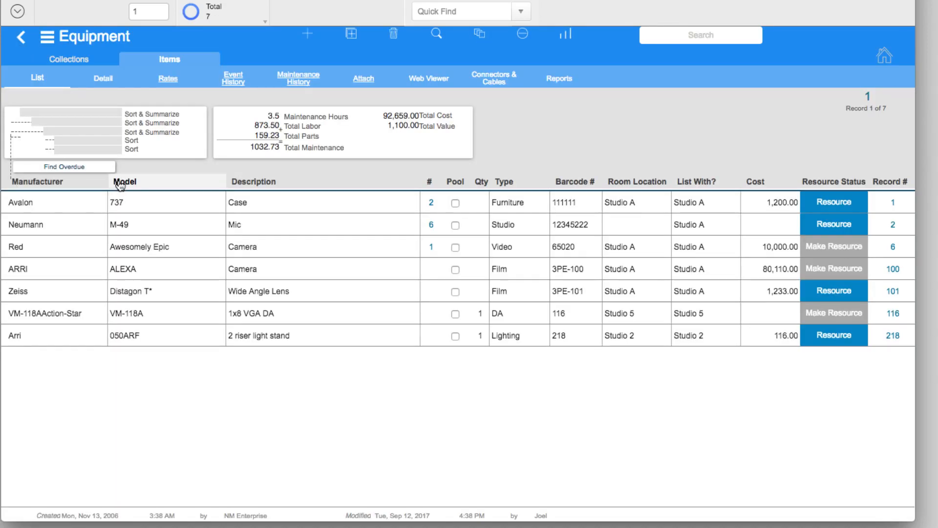
pyautogui.click(105, 40)
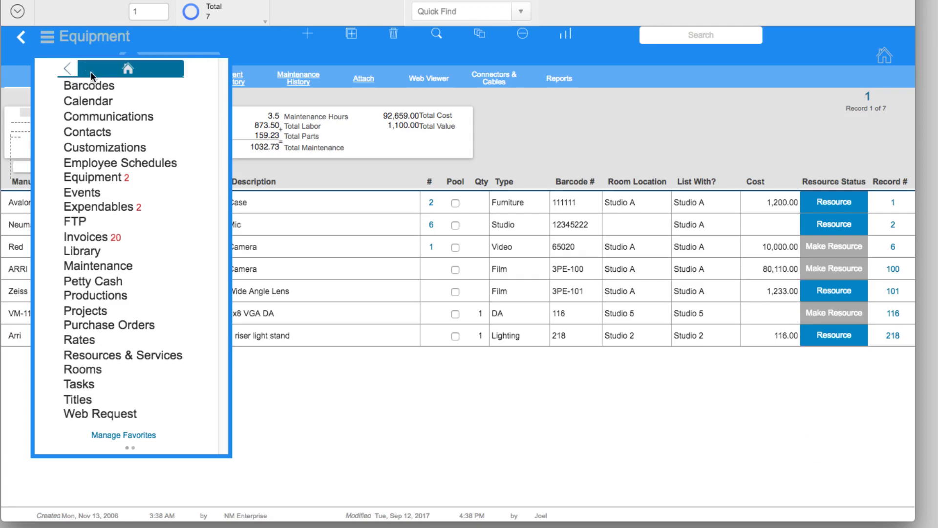
pyautogui.click(143, 71)
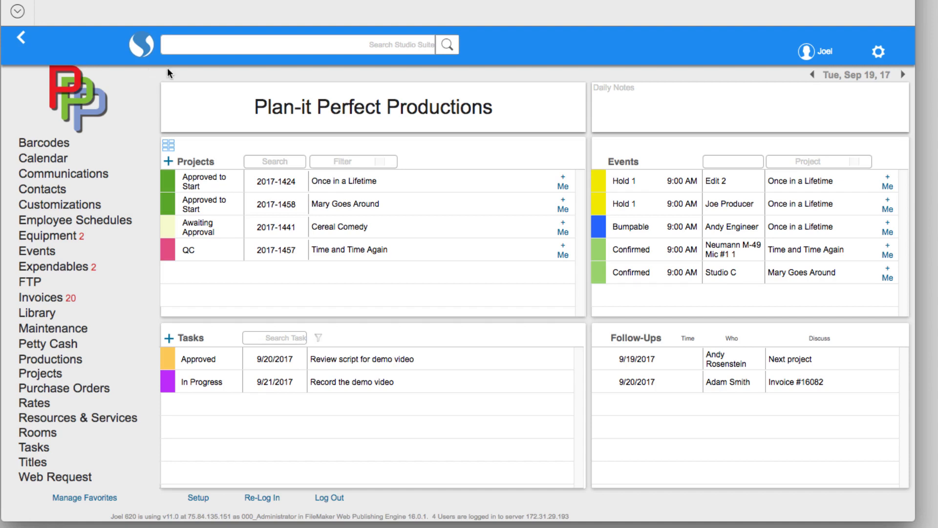
# - View the detail of the Time and Time Again project from the dashboard and go back
pyautogui.click(353, 245)
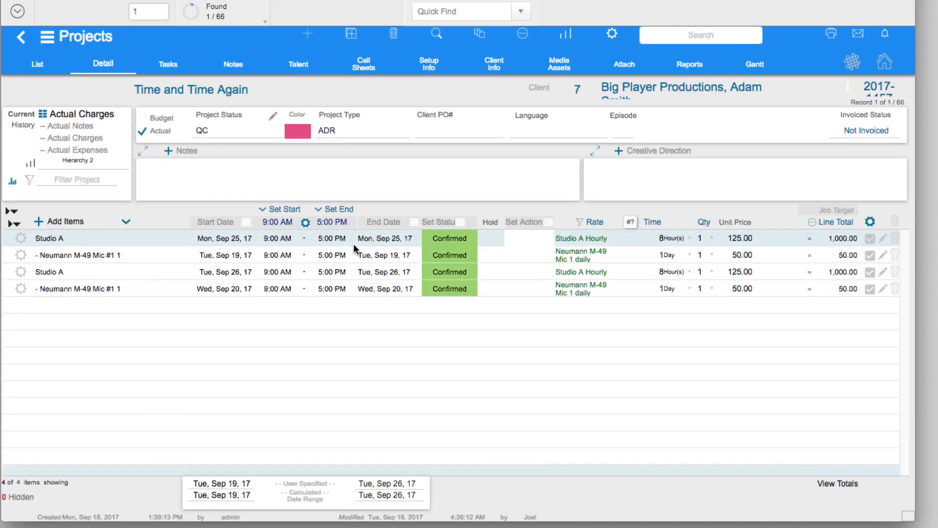
pyautogui.click(25, 36)
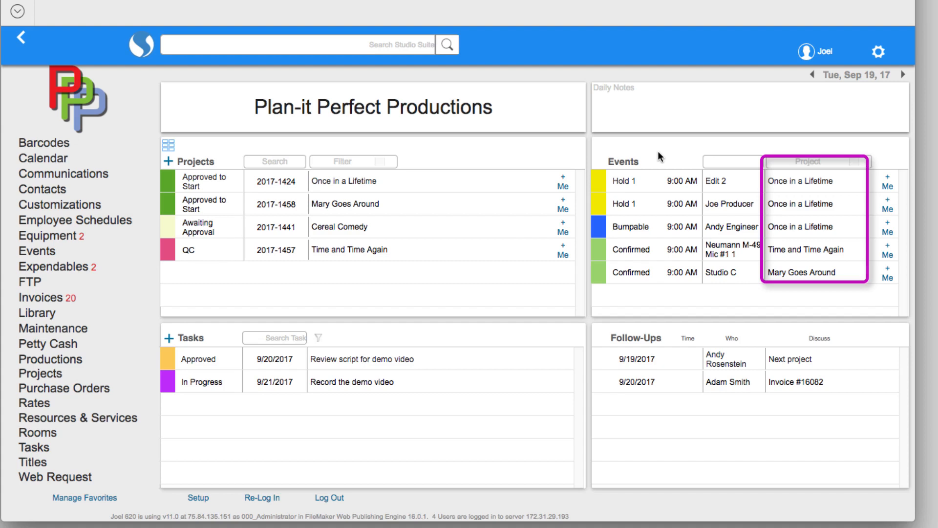
# - Add yourself to the Time and Time Again project with an event end time of 4:00 PM, and save it
pyautogui.click(564, 250)
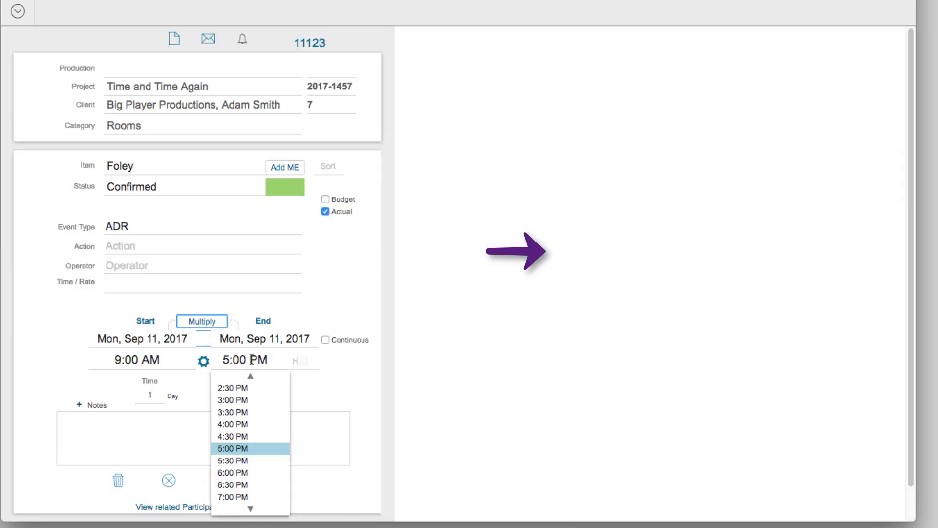
pyautogui.click(246, 421)
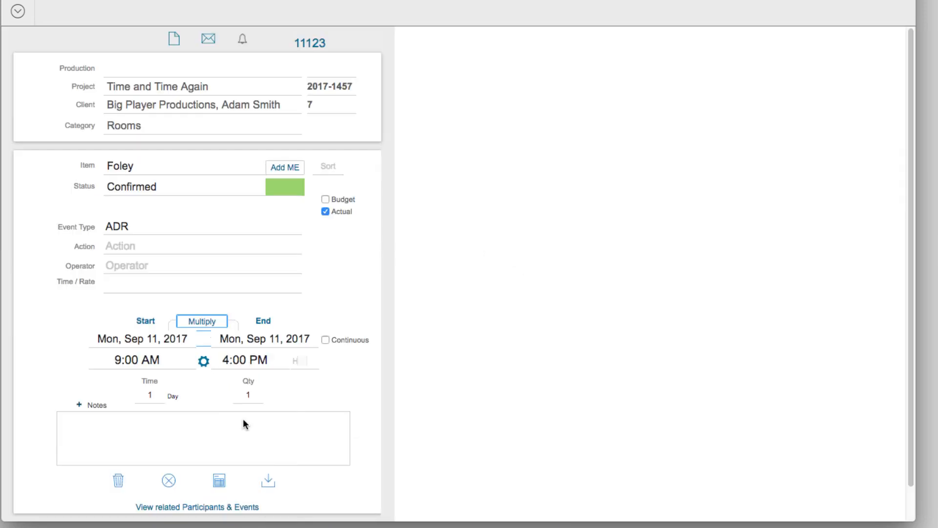
pyautogui.click(266, 479)
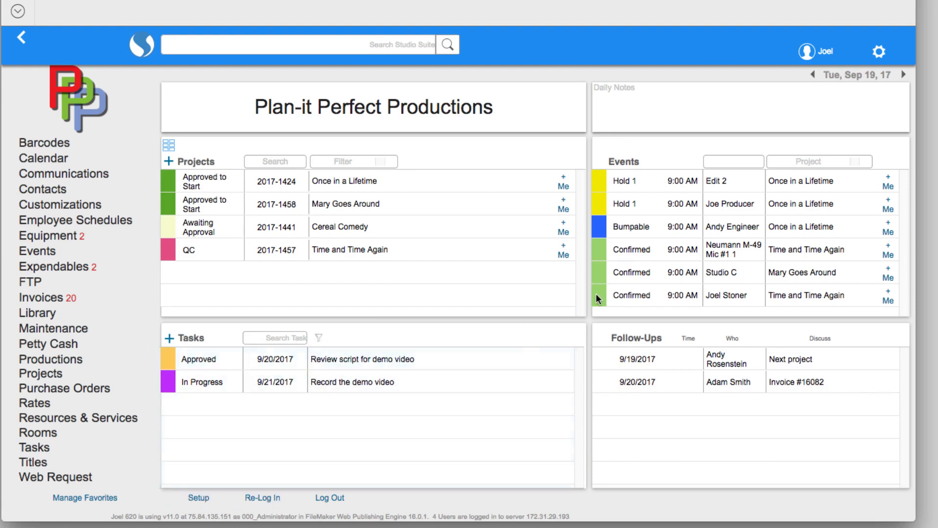
# - Open System Setup and create a new company or division named "Your Company!"
pyautogui.click(878, 51)
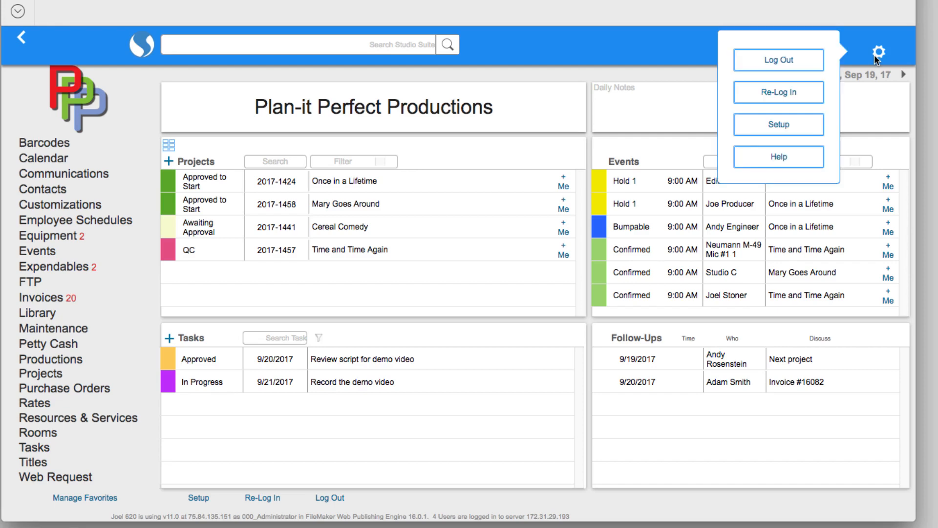
pyautogui.click(792, 122)
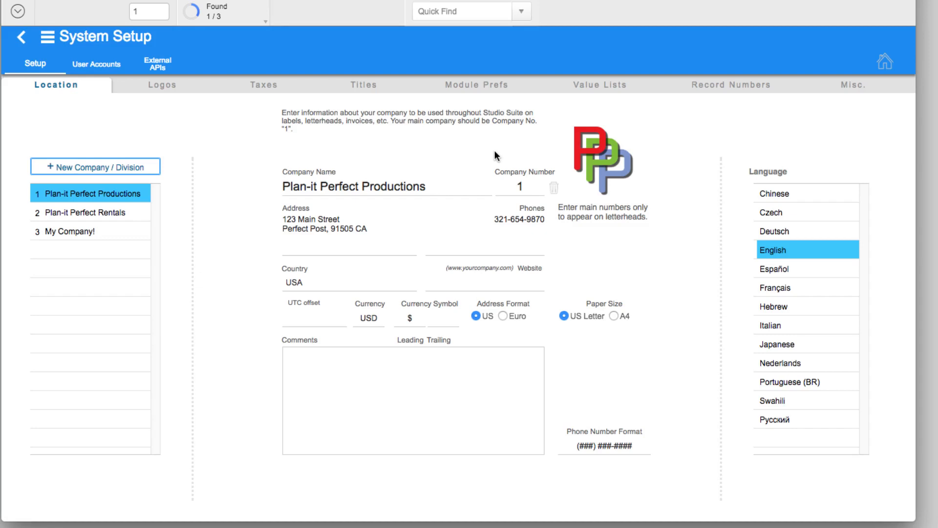
pyautogui.click(118, 170)
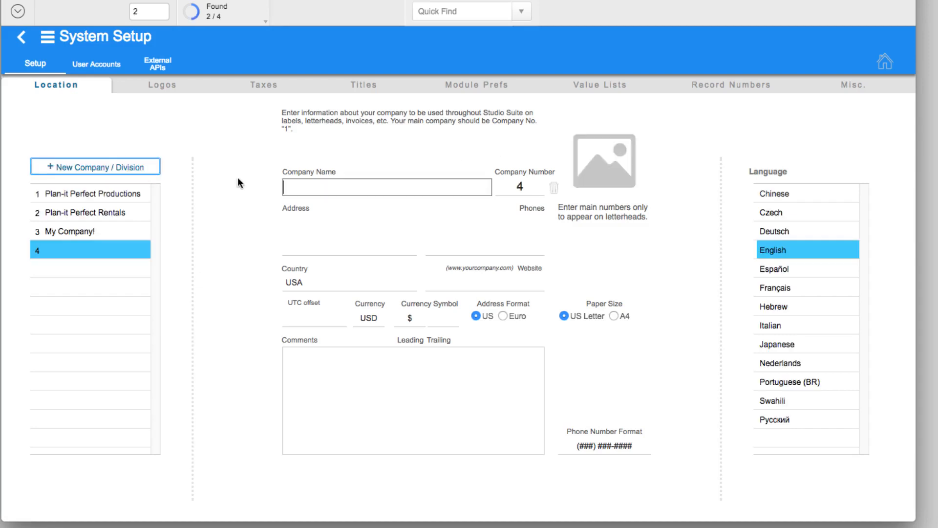
pyautogui.write('Your Compan')
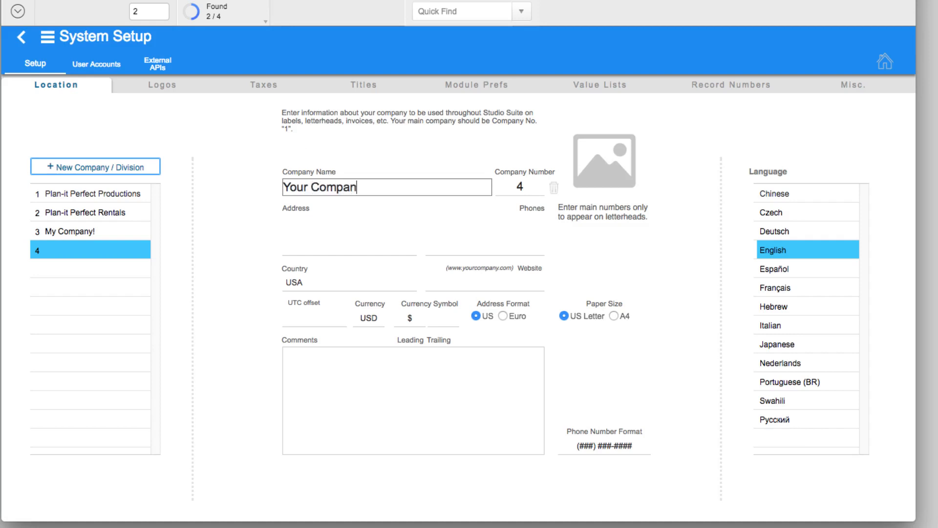
pyautogui.write('y!')
pyautogui.click(246, 178)
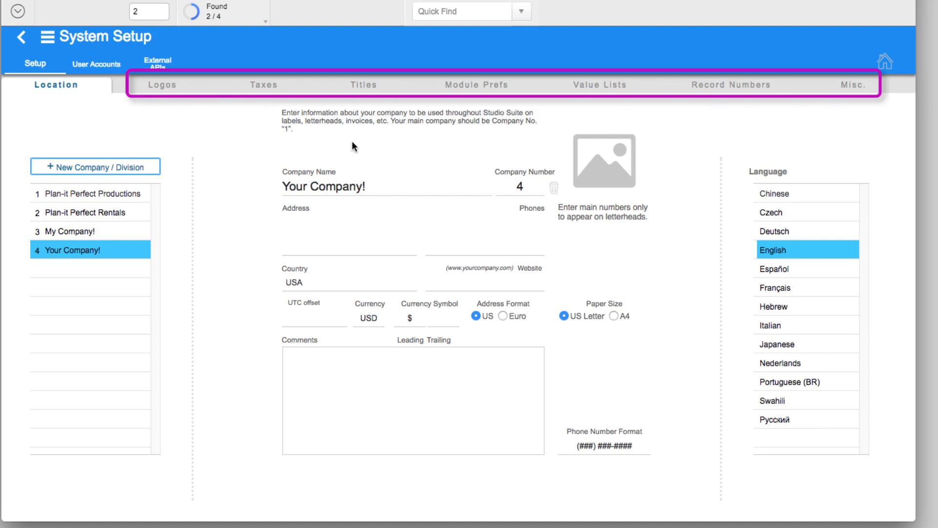
# - Start a new user account with the user's first name, enter and repeat the account password, and choose the 000_Administrator privilege set
pyautogui.click(108, 71)
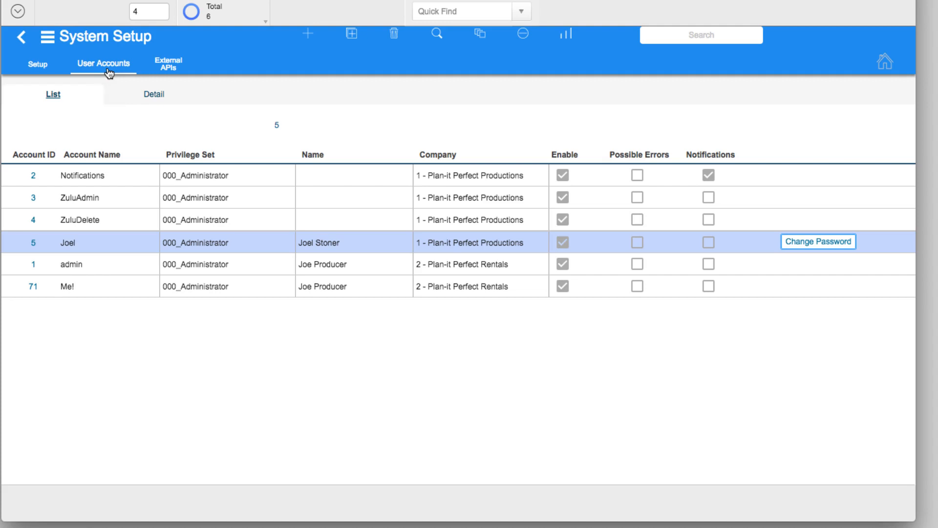
pyautogui.click(318, 28)
pyautogui.write('Mary')
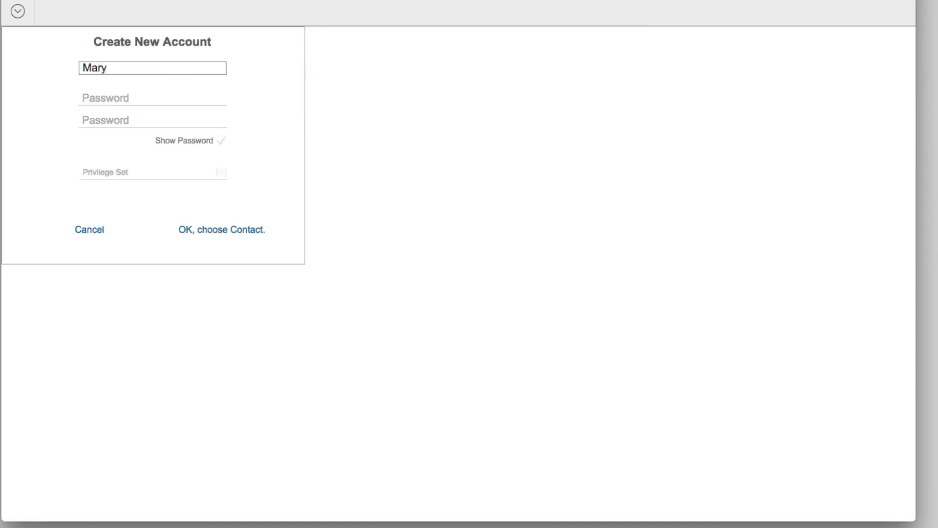
pyautogui.press('Tab')
pyautogui.write('•••')
pyautogui.press('Tab')
pyautogui.write('•••')
pyautogui.click(137, 169)
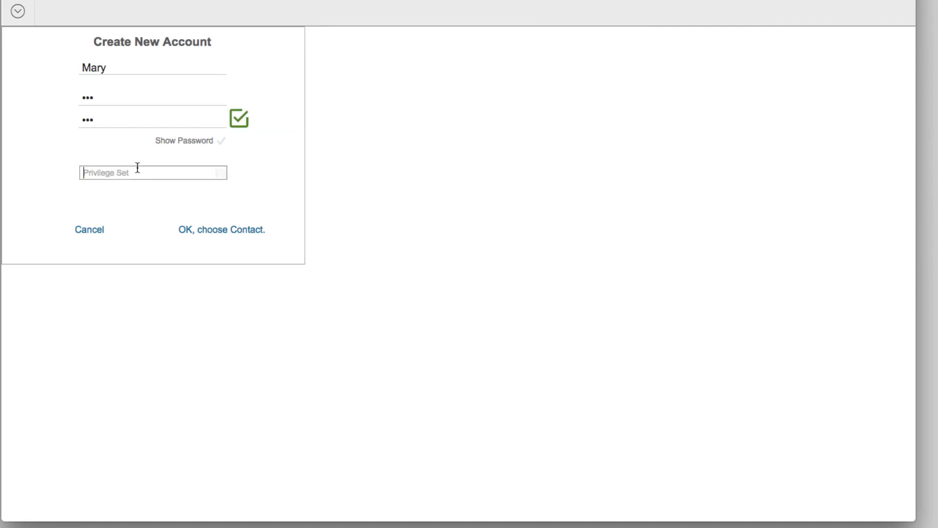
pyautogui.click(132, 195)
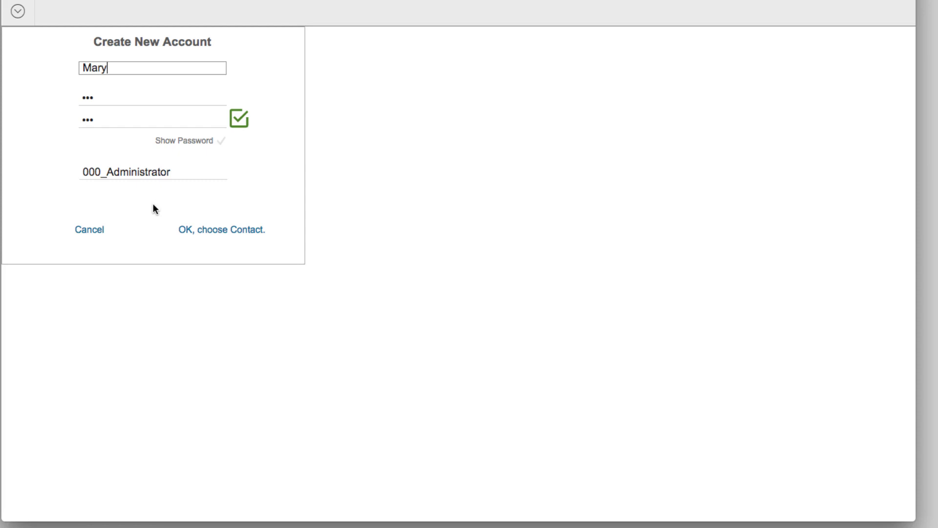
# - Link the new account to a newly created contact with the user's first name, flagged as Employee, and finish the account setup
pyautogui.click(283, 234)
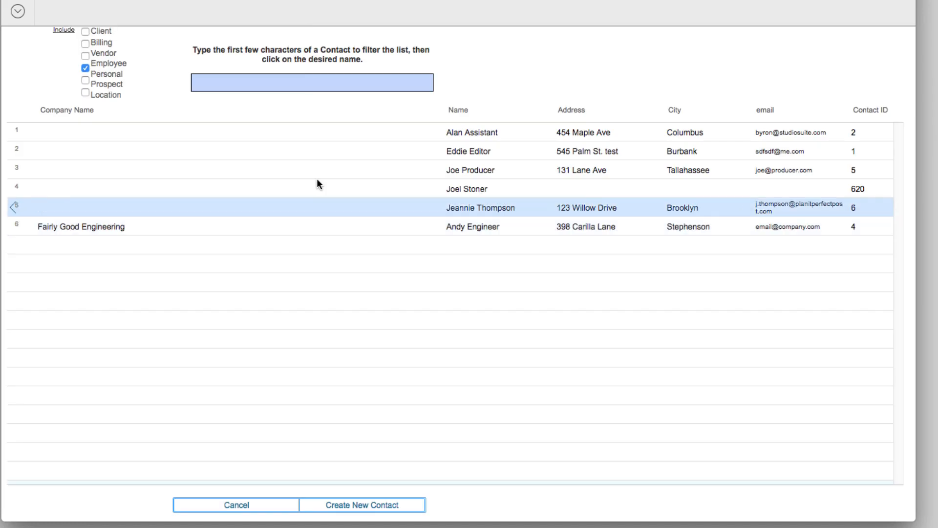
pyautogui.click(386, 506)
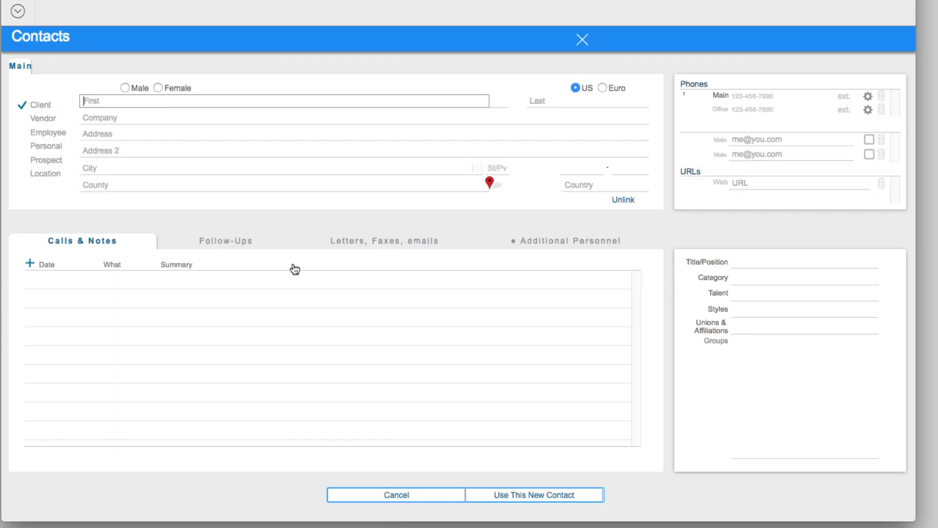
pyautogui.write('Mary')
pyautogui.click(33, 134)
pyautogui.click(559, 496)
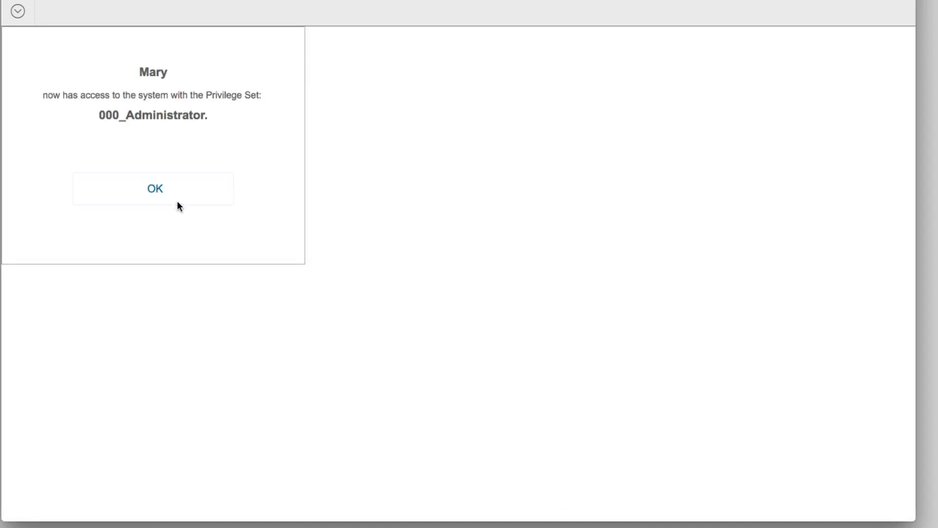
pyautogui.click(178, 201)
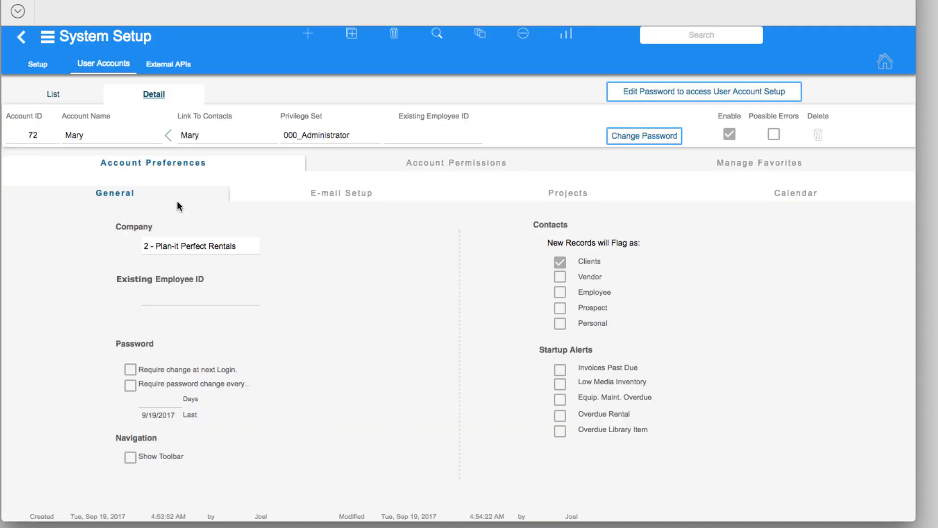
# - Review the new account's e-mail, project and calendar preferences and its full list of account permissions
pyautogui.click(342, 195)
pyautogui.click(509, 198)
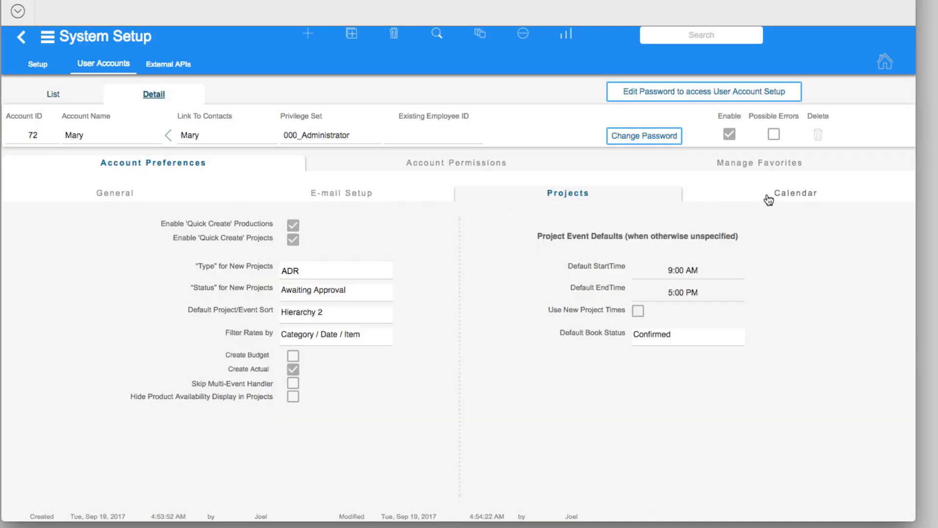
pyautogui.click(768, 198)
pyautogui.click(471, 165)
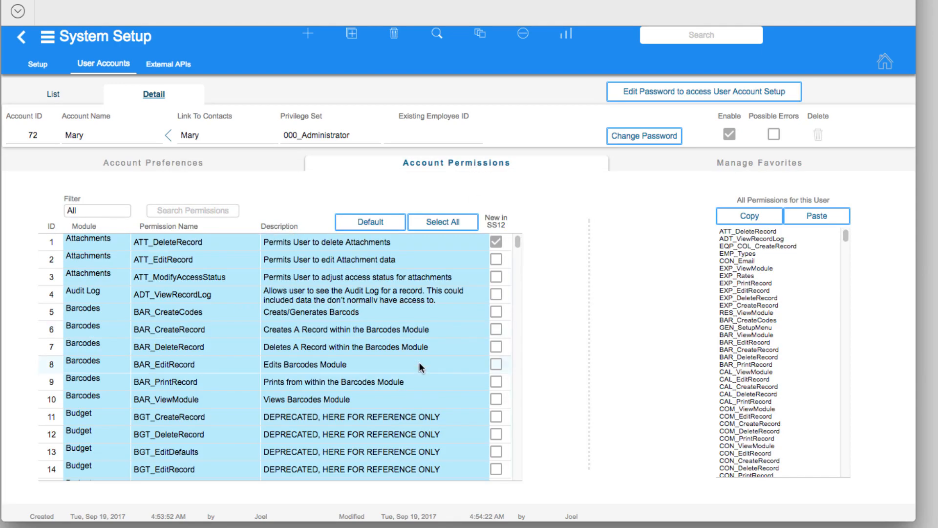
pyautogui.scroll(-20, 417, 366)
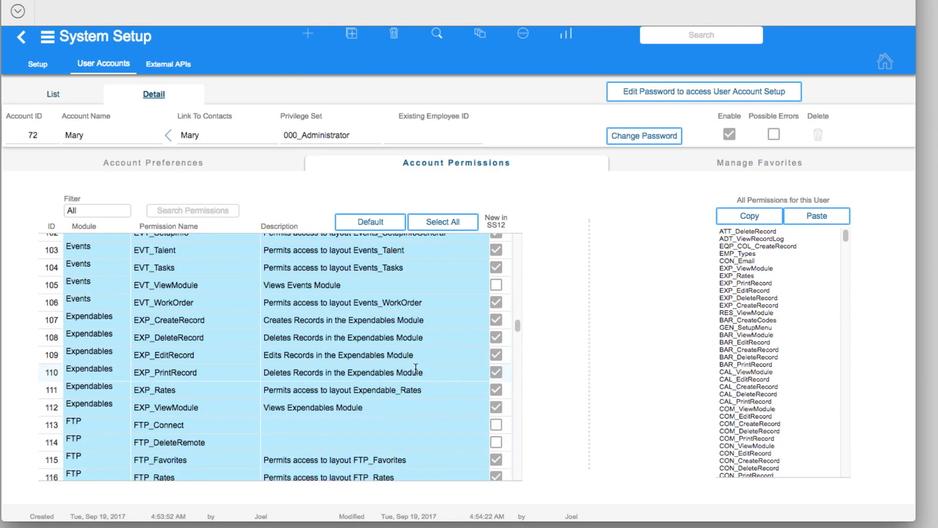
pyautogui.scroll(-20, 415, 368)
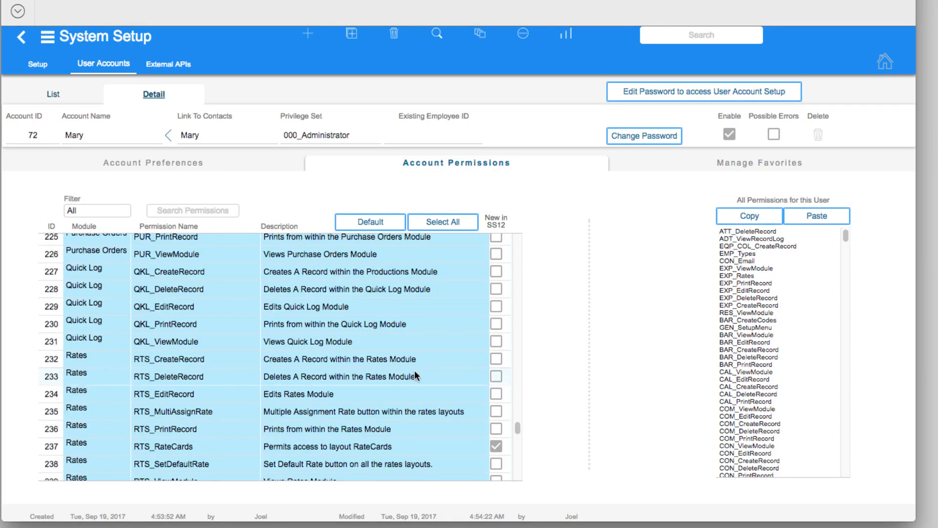
pyautogui.scroll(-15, 414, 373)
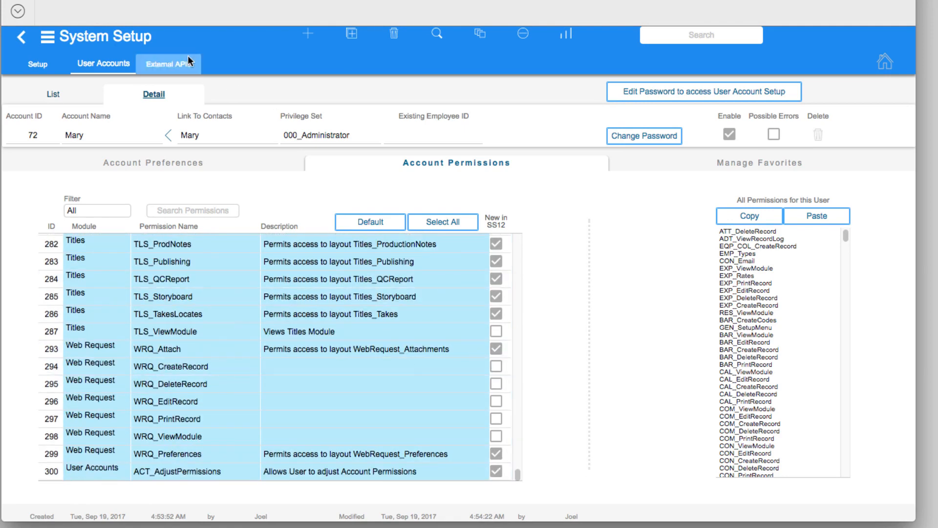
# - Return to the home dashboard and open the full Contacts list
pyautogui.click(144, 39)
pyautogui.click(134, 64)
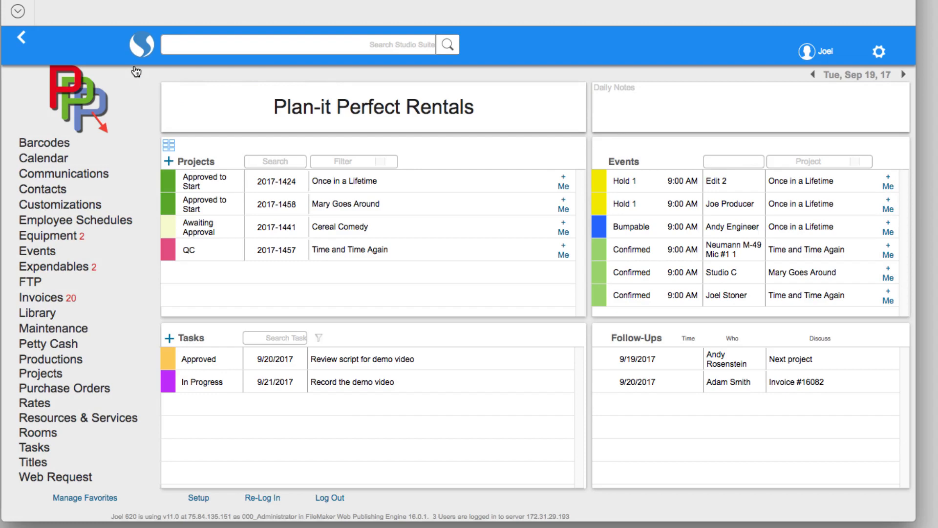
pyautogui.click(68, 192)
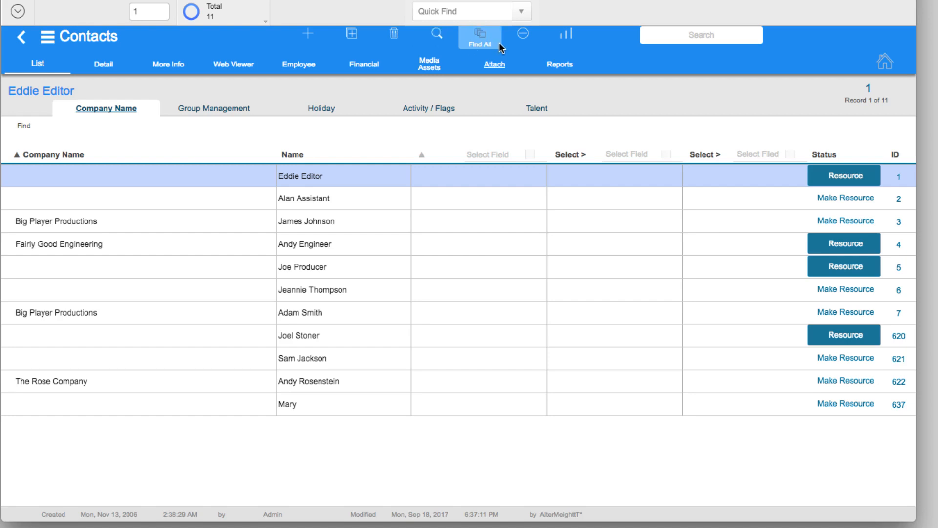
# - Omit the first three contacts from the Contacts list one after another
pyautogui.click(527, 39)
pyautogui.click(526, 38)
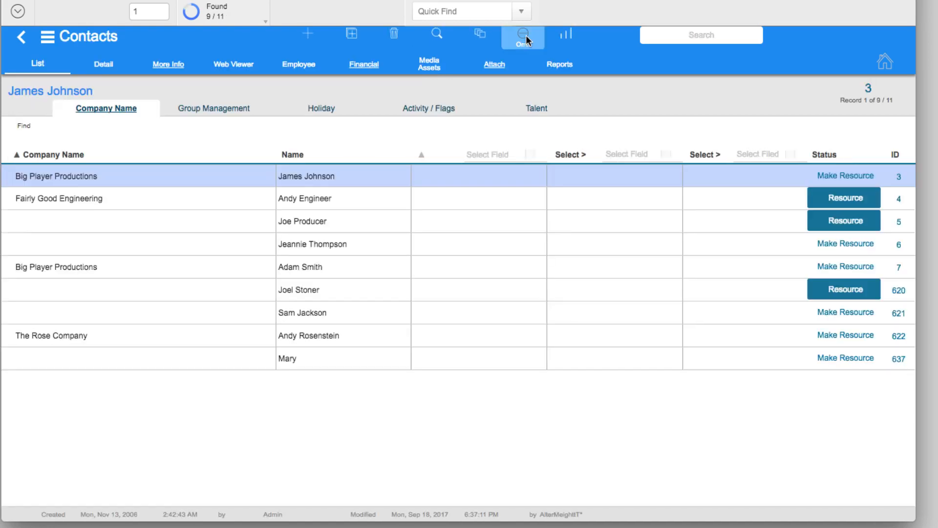
pyautogui.click(526, 38)
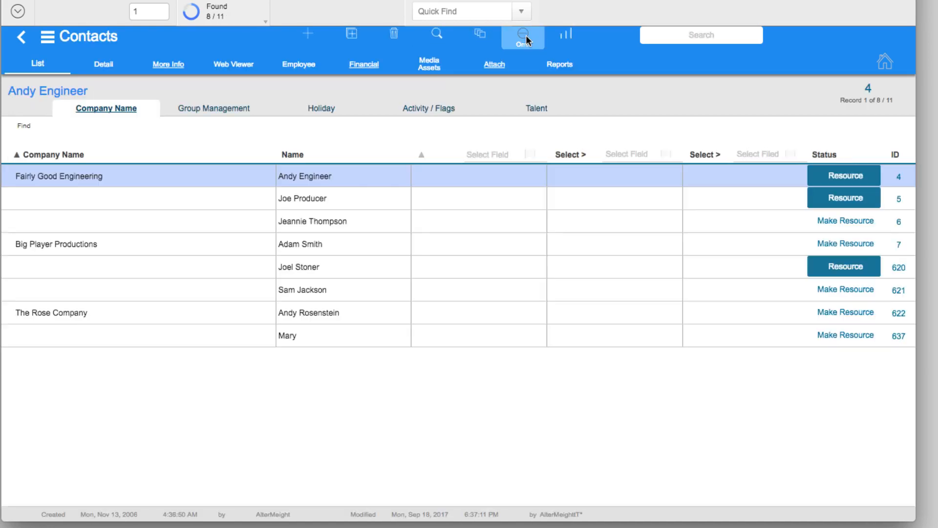
pyautogui.click(577, 38)
pyautogui.click(553, 397)
pyautogui.click(88, 36)
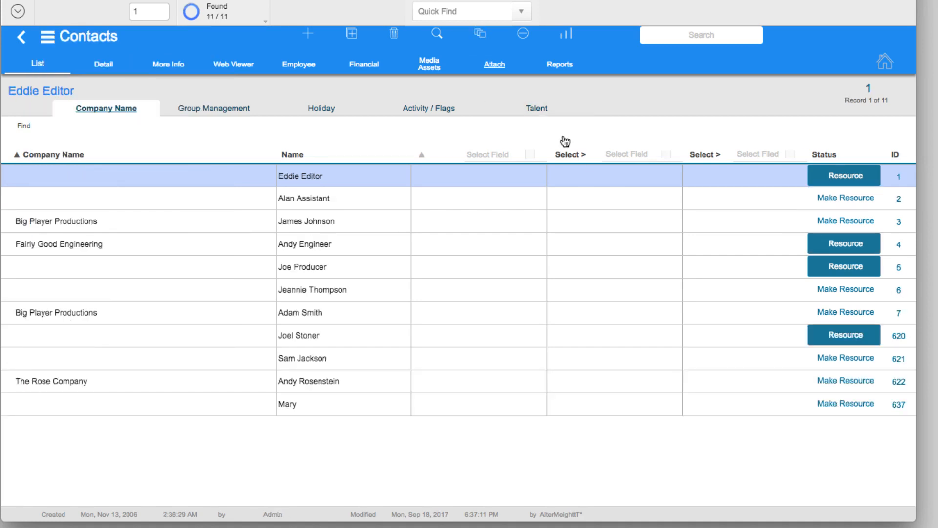
# - Make the newly created contact a resource and have it displayed in the calendar
pyautogui.click(846, 404)
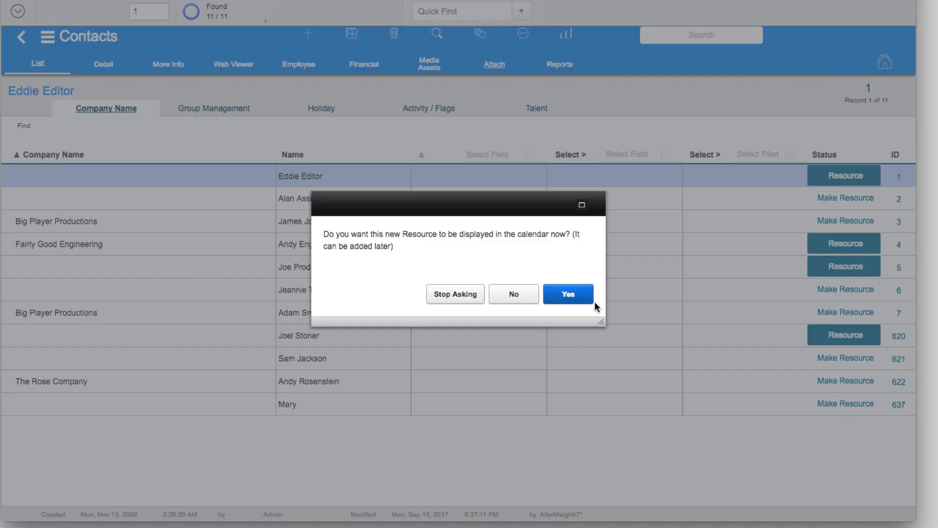
pyautogui.click(588, 300)
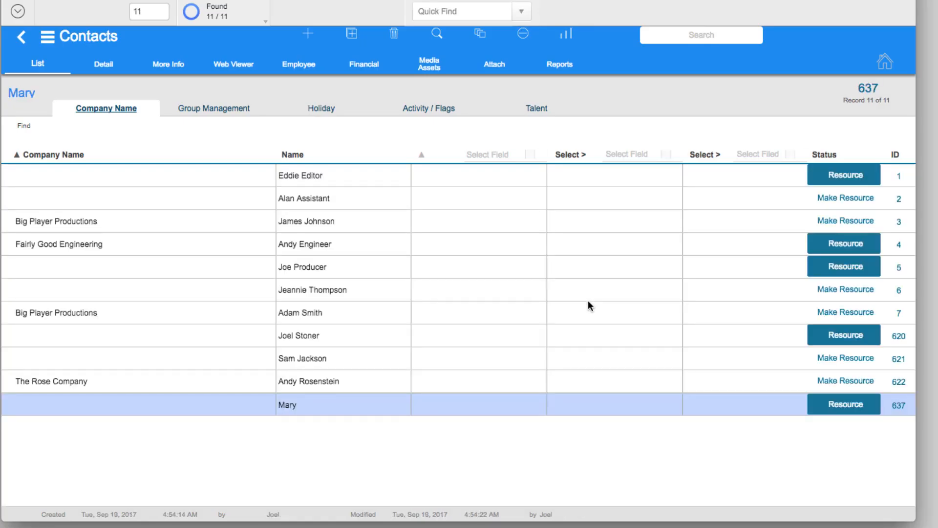
# - Open Resources & Services and review the details and rates of the Ingest Media From Files item
pyautogui.click(89, 44)
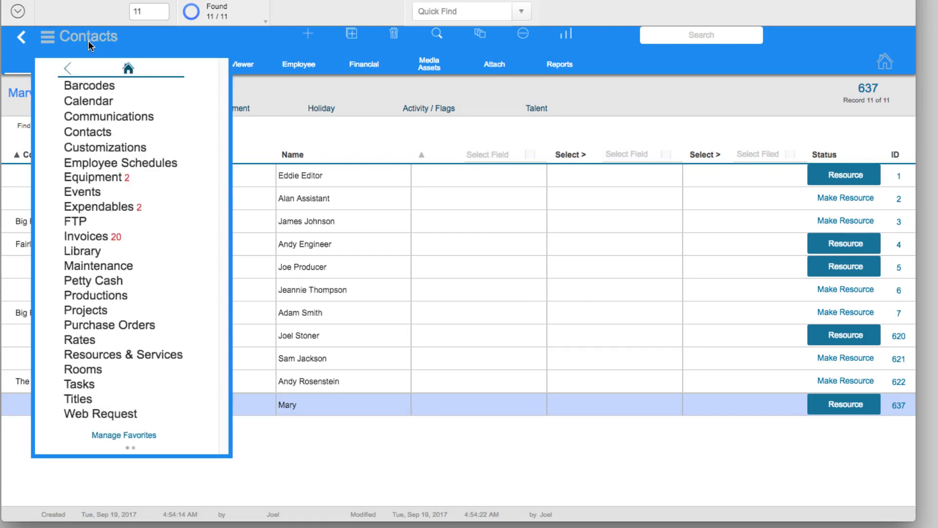
pyautogui.click(183, 354)
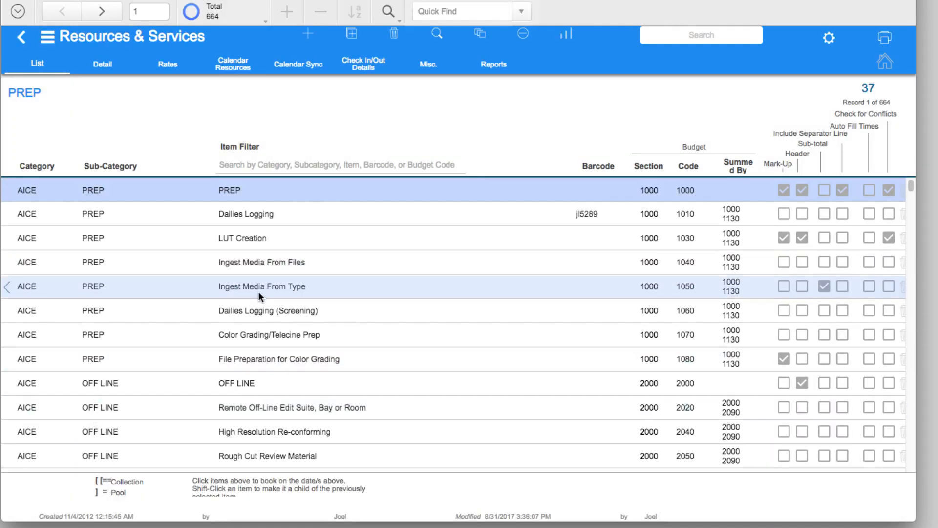
pyautogui.click(293, 262)
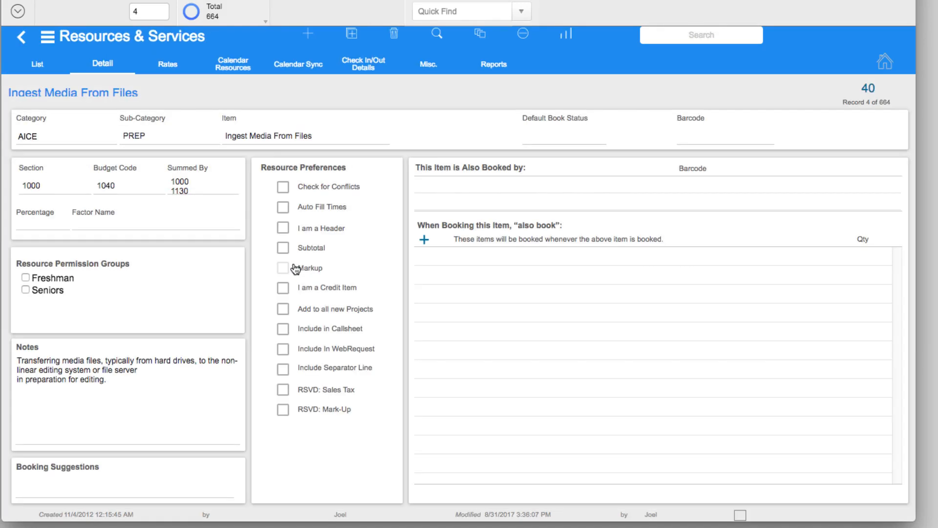
pyautogui.click(171, 63)
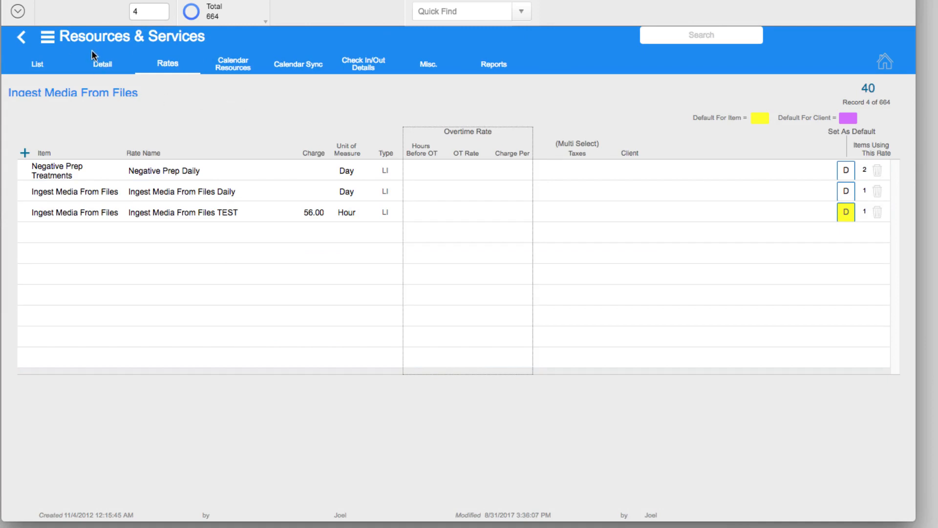
# - Open the Calendar and compare its Timeline and Traditional views over different periods, ending on the Timeline week view
pyautogui.click(90, 34)
pyautogui.click(96, 106)
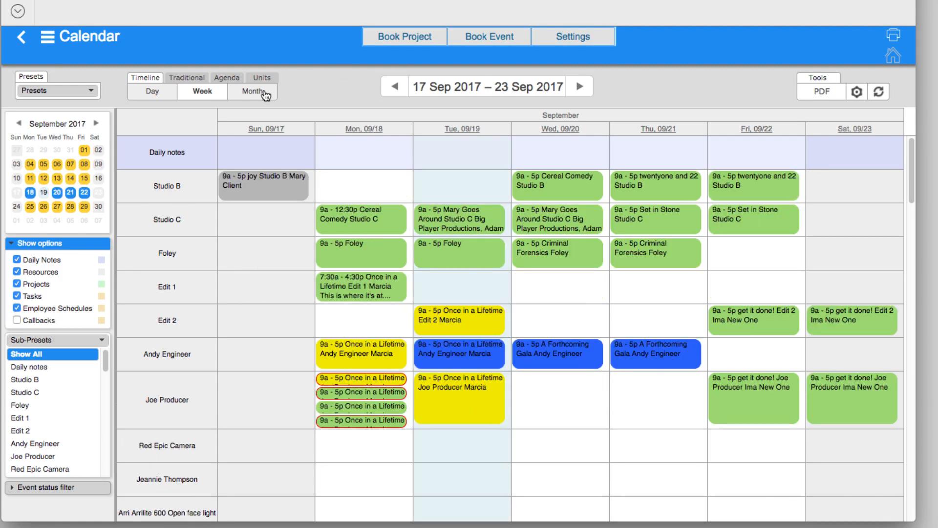
pyautogui.click(262, 90)
pyautogui.click(173, 92)
pyautogui.click(197, 78)
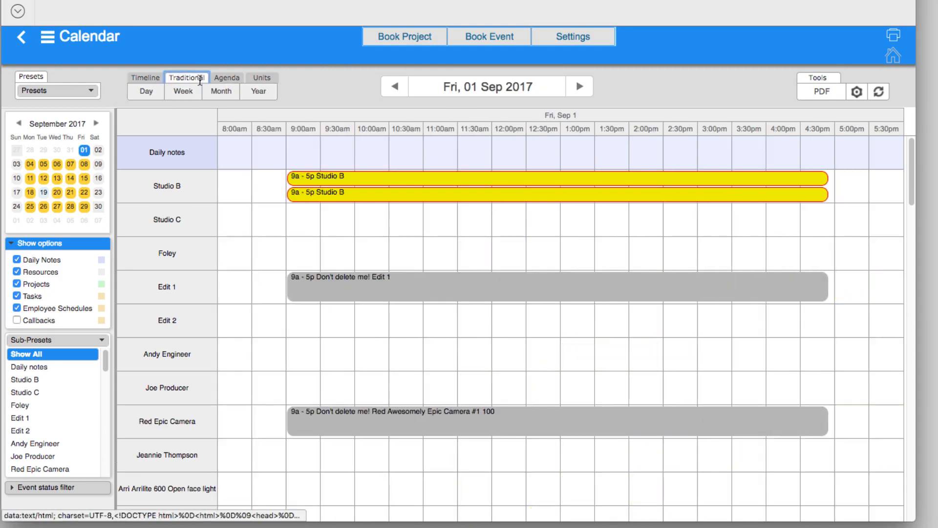
pyautogui.click(224, 92)
pyautogui.click(159, 79)
pyautogui.click(189, 91)
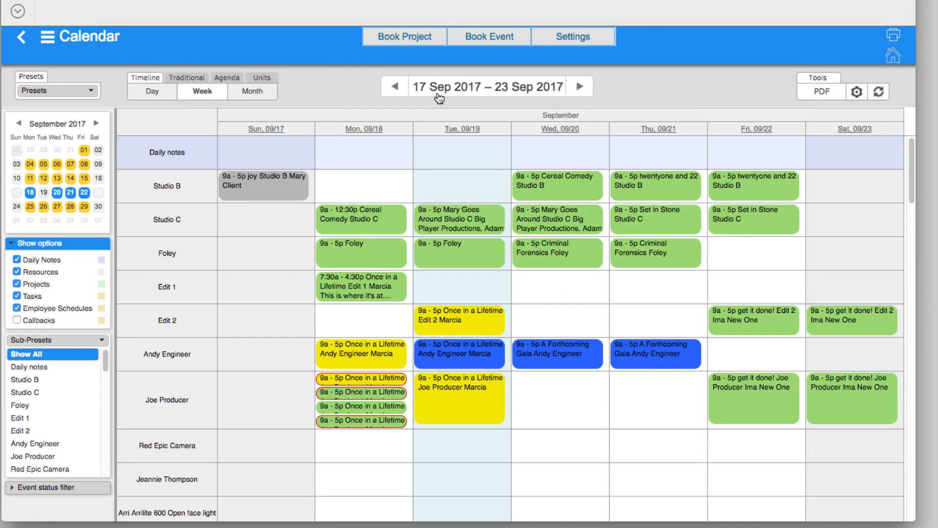
# - Book Edit 1 from Wednesday 20 to Friday 22 September 2017 as a new project named "My Project!"
pyautogui.moveTo(532, 283); pyautogui.dragTo(765, 291)
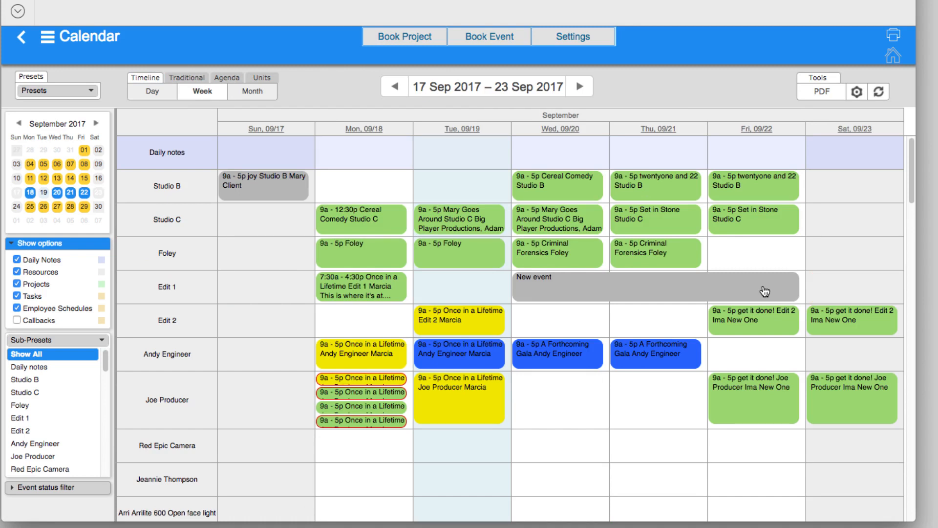
pyautogui.click(424, 40)
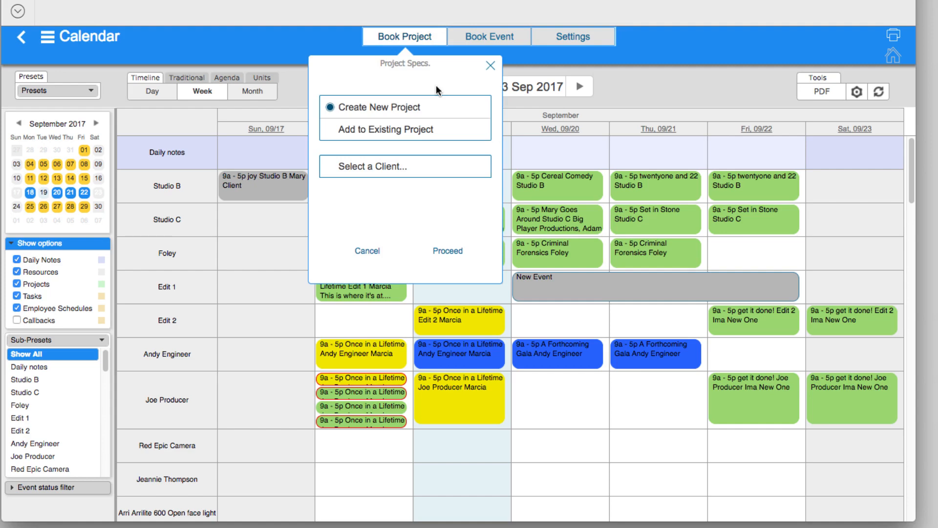
pyautogui.click(449, 262)
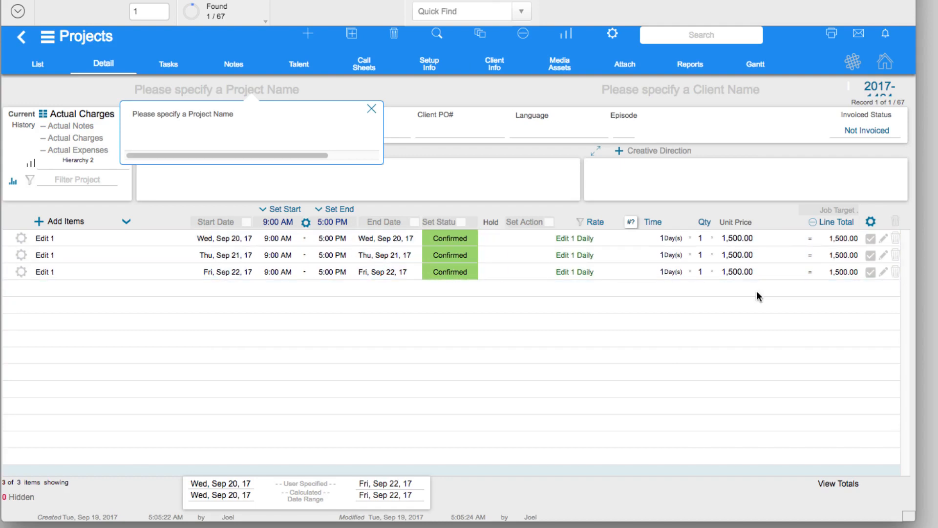
pyautogui.click(286, 132)
pyautogui.write('My ')
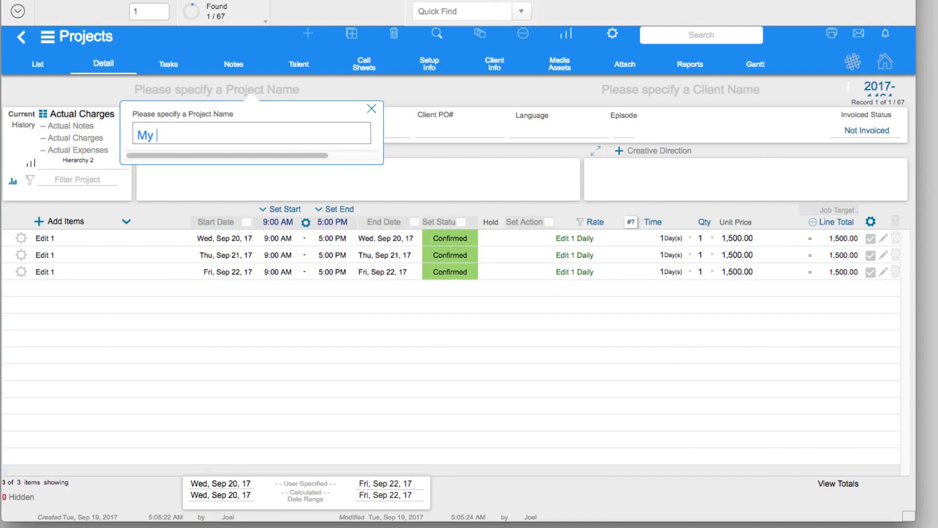
pyautogui.write('Project!')
pyautogui.press('Return')
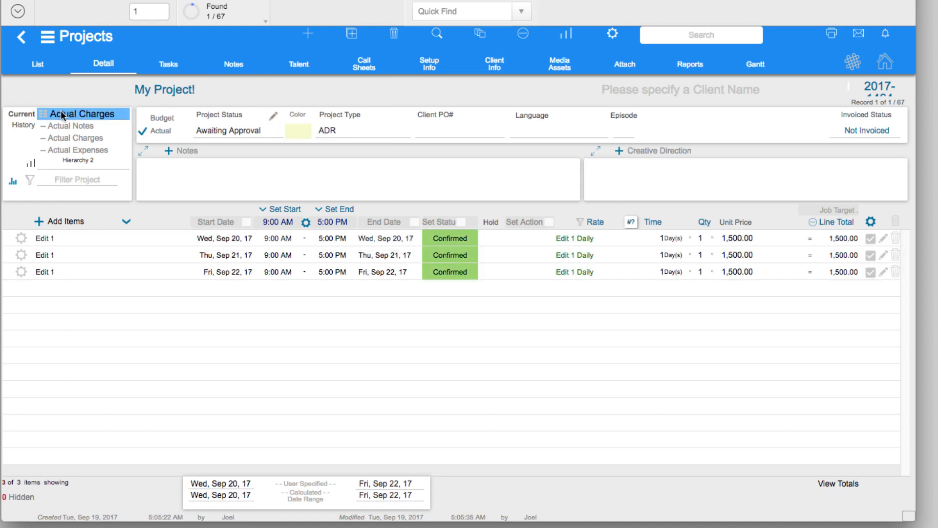
# - Check which budget and actual views the project's View Selector offers
pyautogui.click(63, 115)
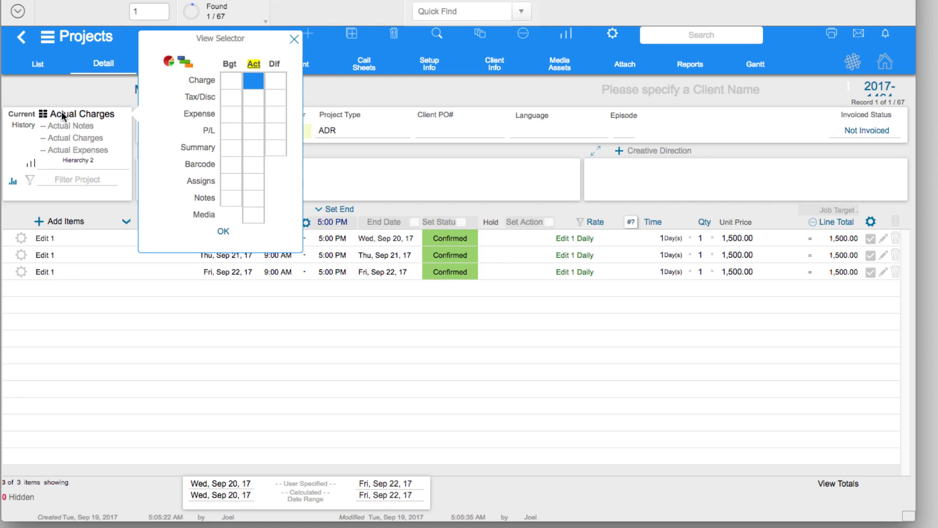
pyautogui.click(291, 41)
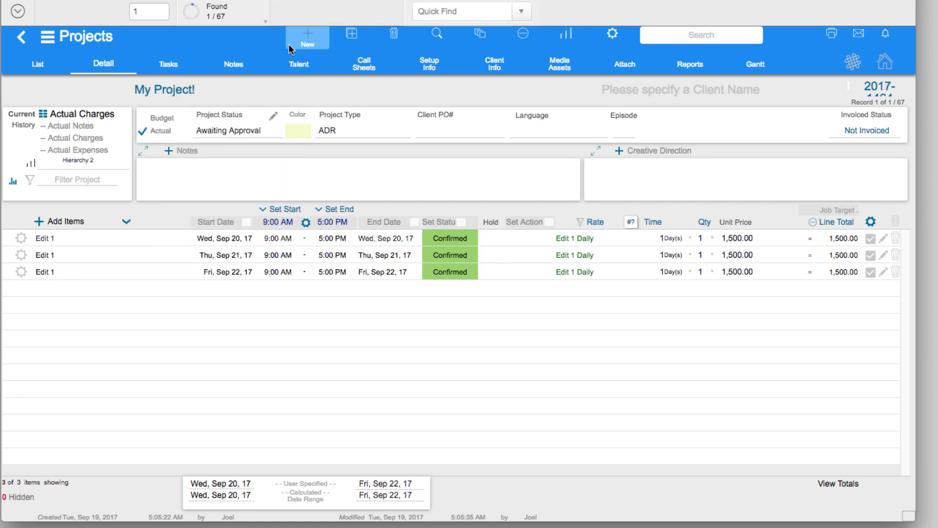
# - Create a new blank project named "Demo" and assign Fairly Good Engineering as its client
pyautogui.click(323, 40)
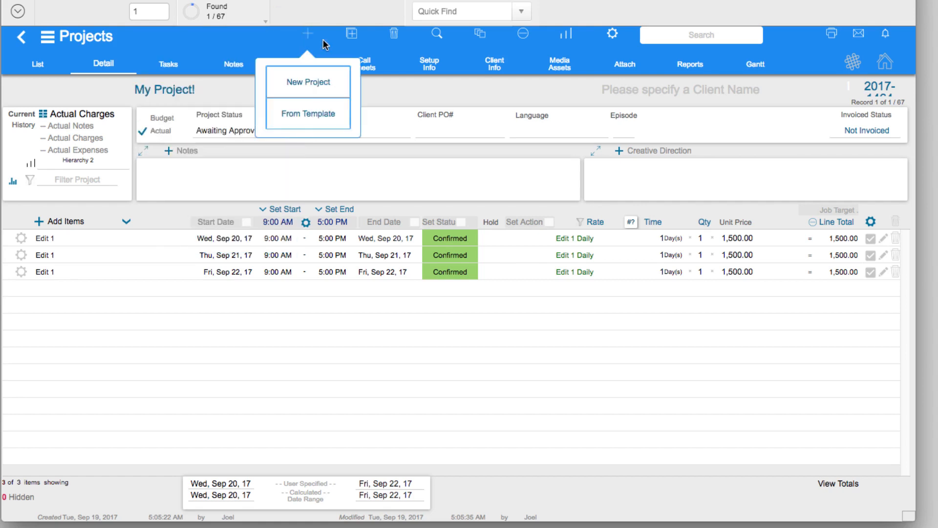
pyautogui.click(312, 78)
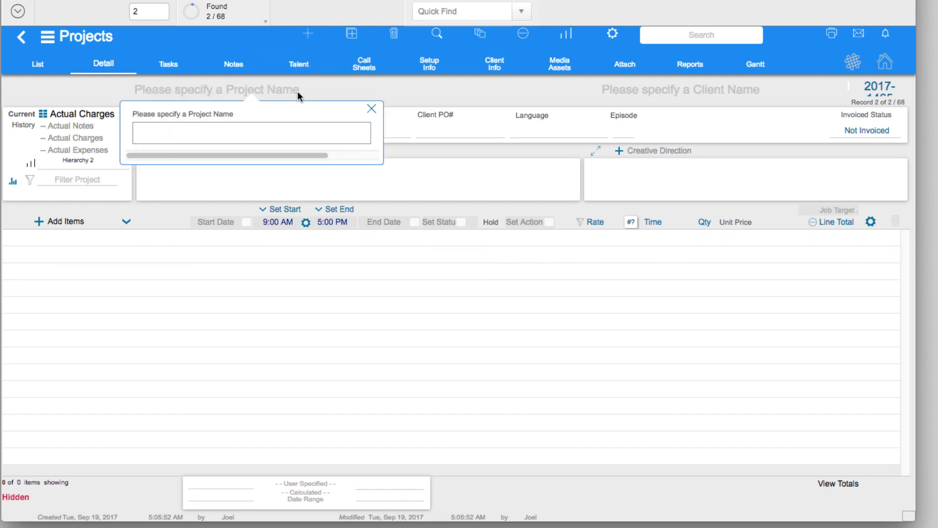
pyautogui.write('Demo')
pyautogui.press('Return')
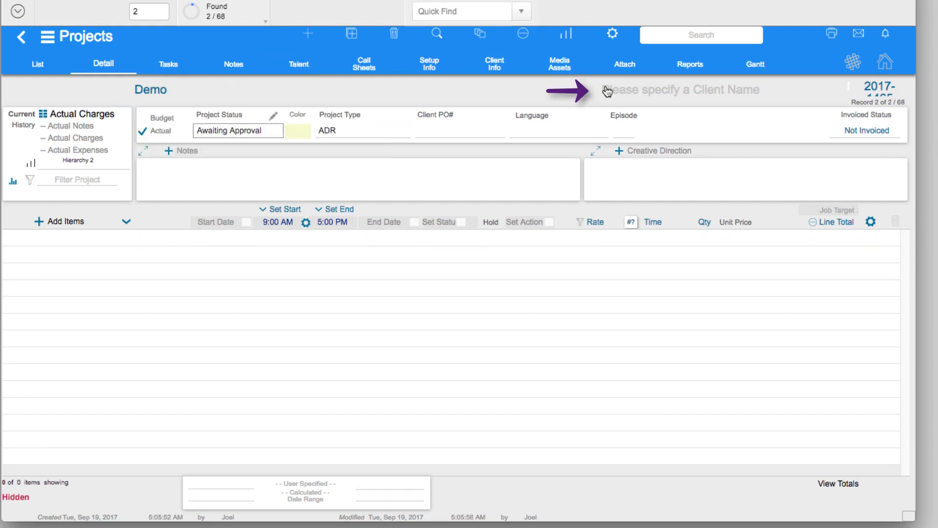
pyautogui.click(608, 90)
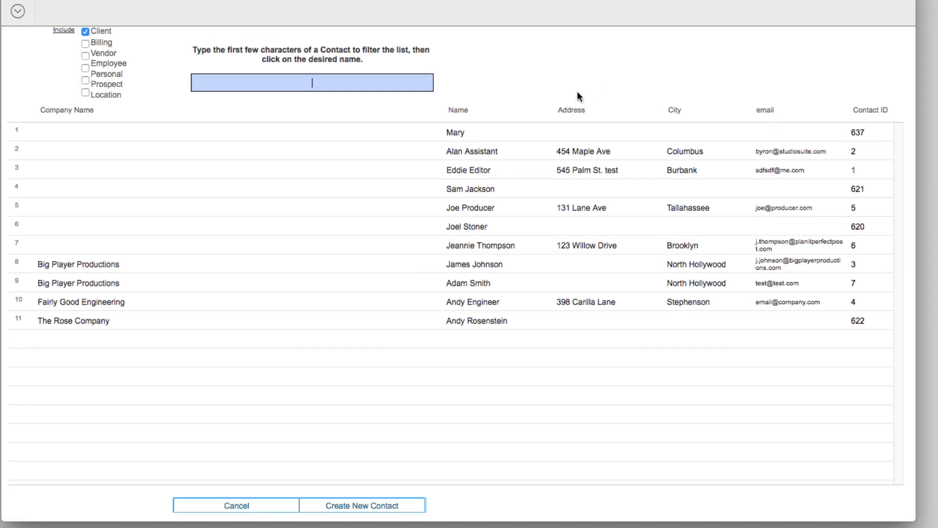
pyautogui.write('fair')
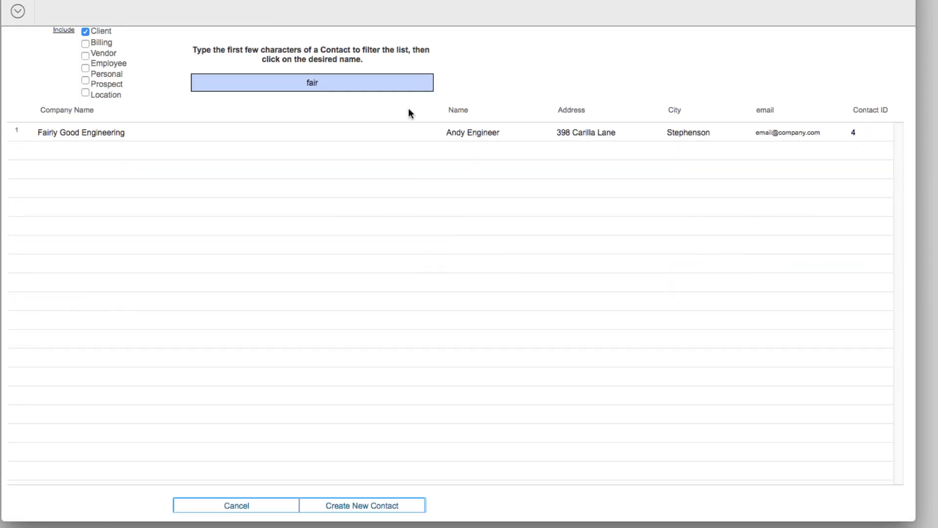
pyautogui.click(89, 130)
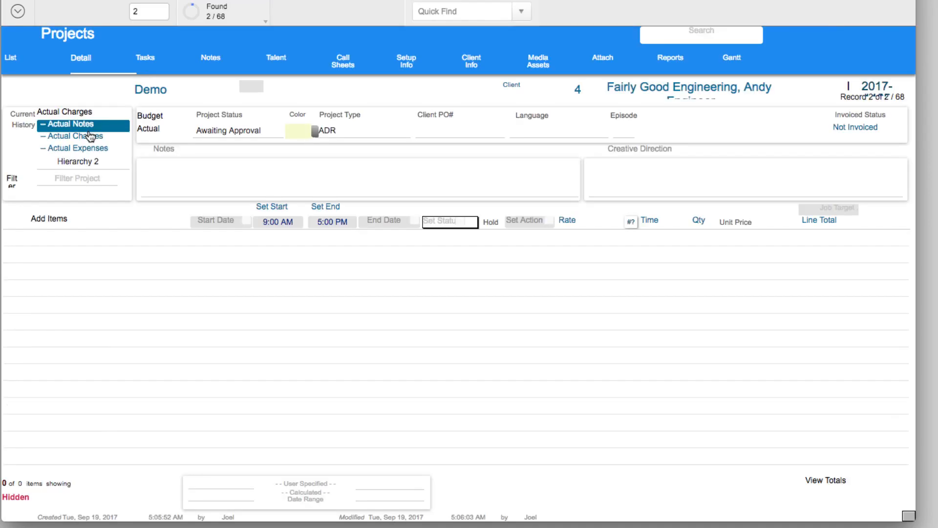
# - Add the Graphics/Video Effects Archiving, Best Boy and Casting Director items to the Demo project as Confirmed on September 19, 2017
pyautogui.click(39, 221)
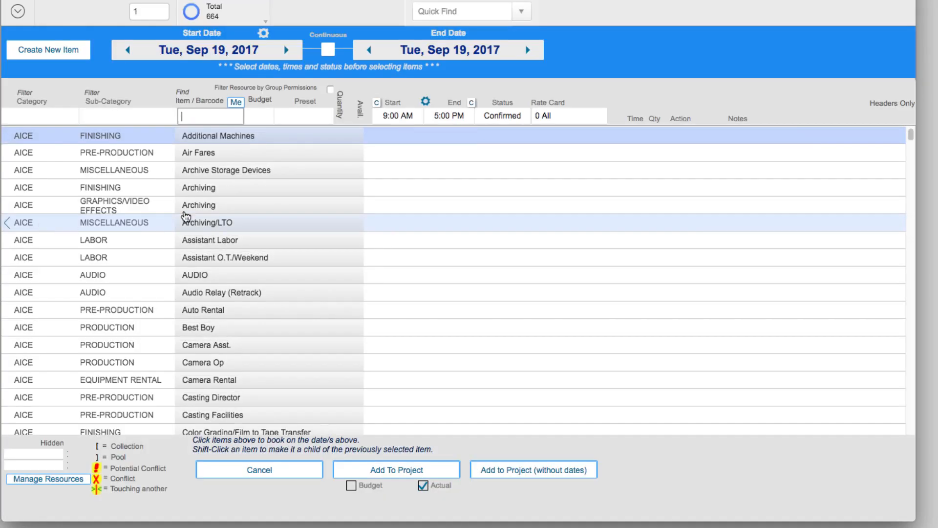
pyautogui.click(219, 213)
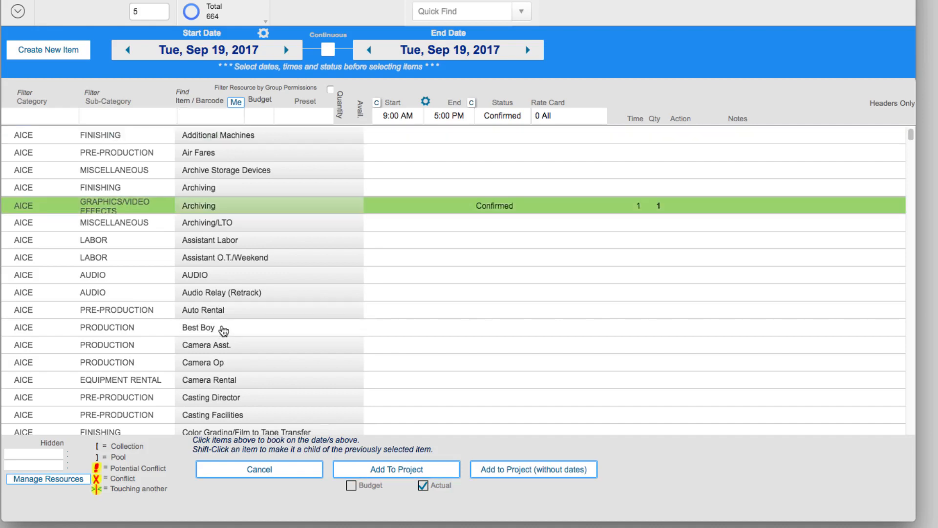
pyautogui.click(224, 327)
pyautogui.click(233, 404)
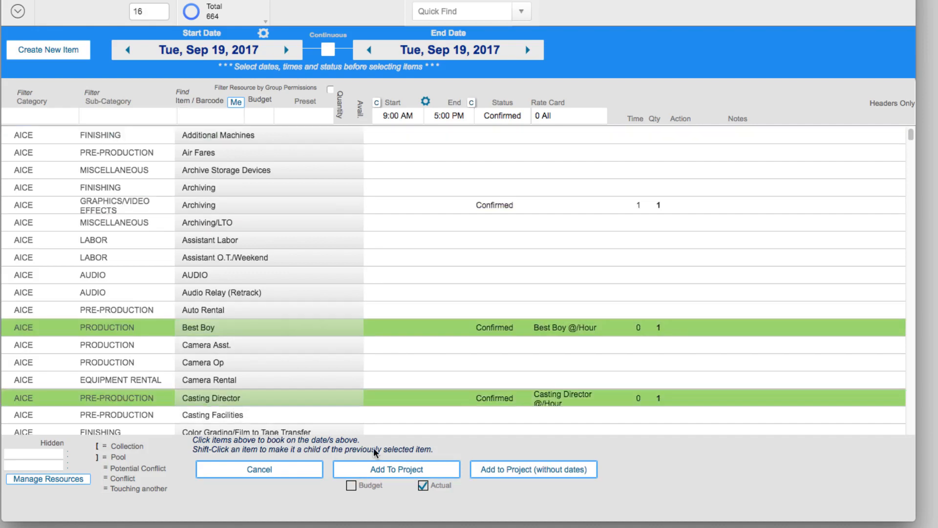
pyautogui.click(390, 469)
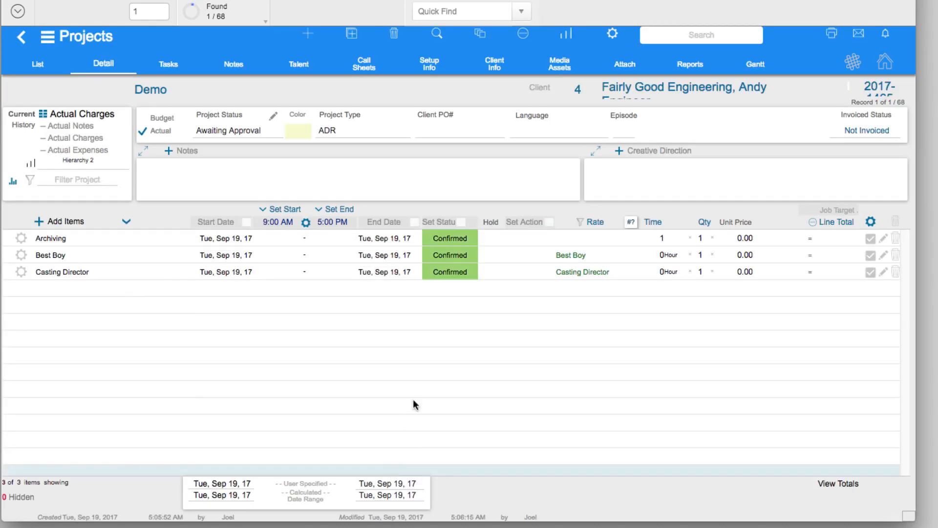
# - Set the Archiving item's charge unit price to 45 and add the note "My Notes!" to it
pyautogui.click(742, 238)
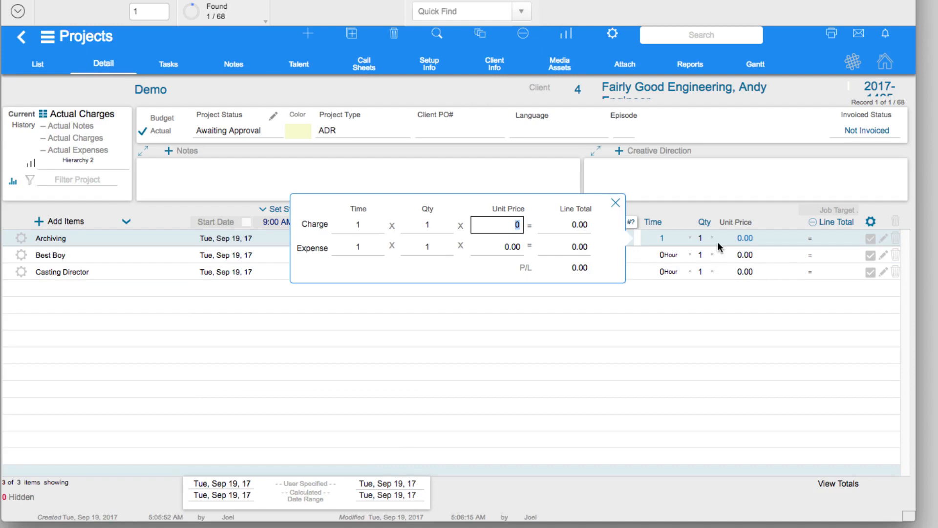
pyautogui.write('45')
pyautogui.click(613, 201)
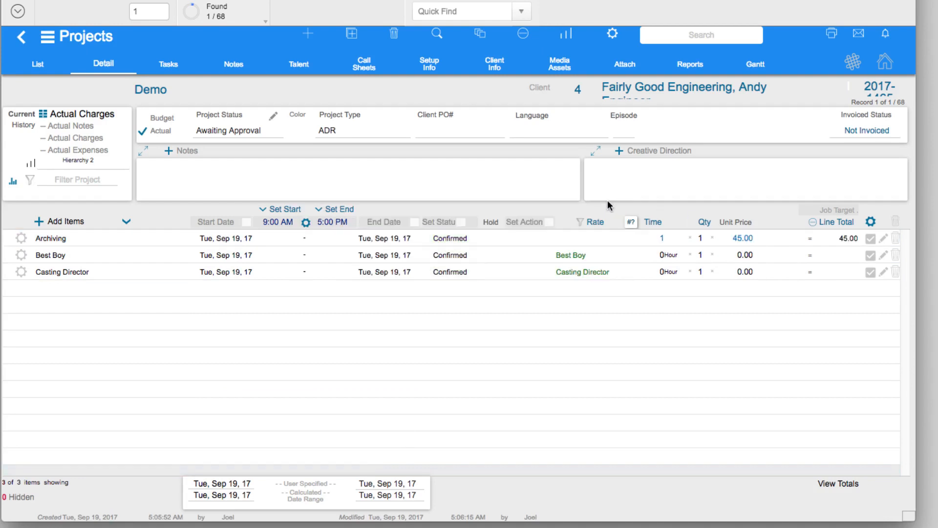
pyautogui.click(881, 234)
pyautogui.write('My Notes!')
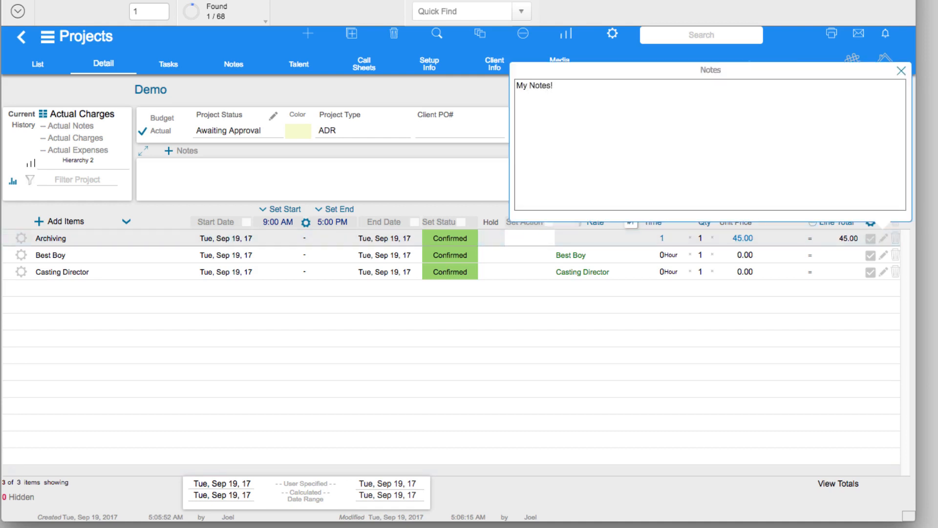
pyautogui.click(899, 71)
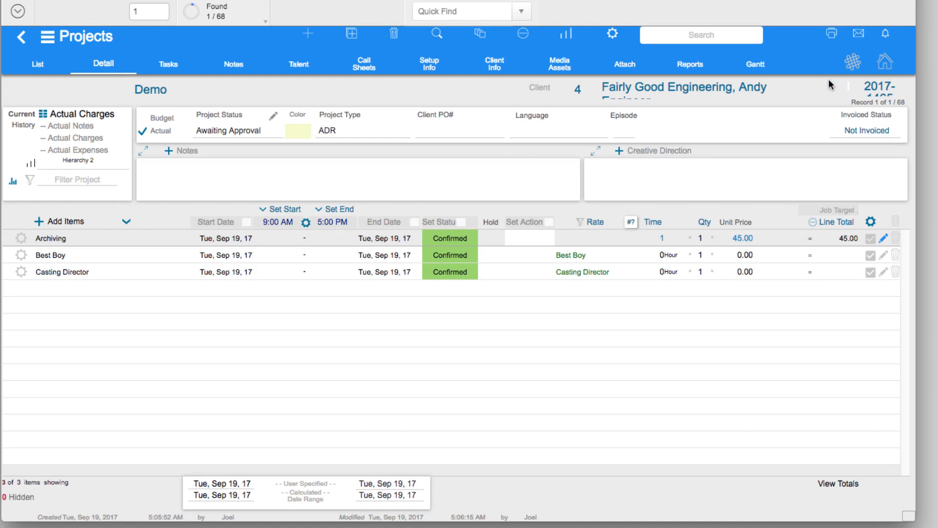
# - Select all Demo project items for invoicing, create an invoice from them, and return to the home dashboard
pyautogui.click(866, 129)
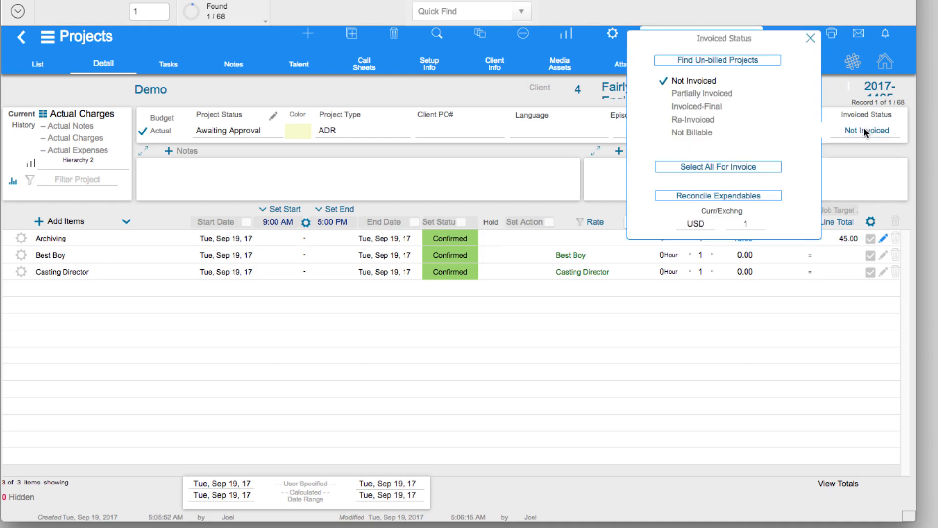
pyautogui.click(750, 168)
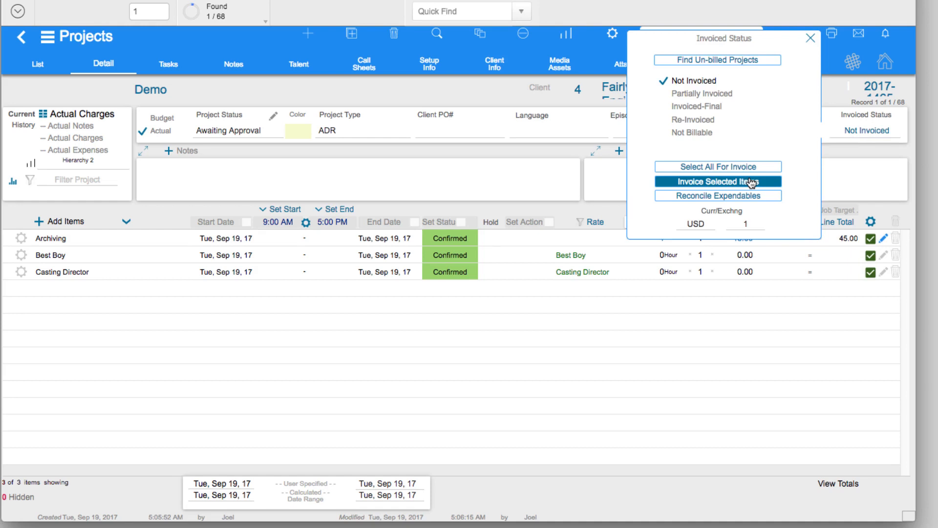
pyautogui.click(751, 182)
pyautogui.click(590, 293)
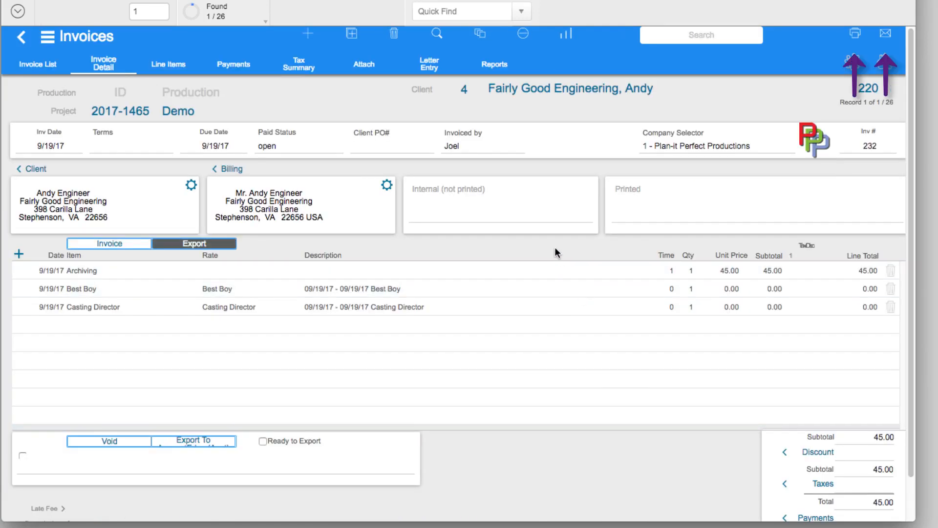
pyautogui.click(885, 58)
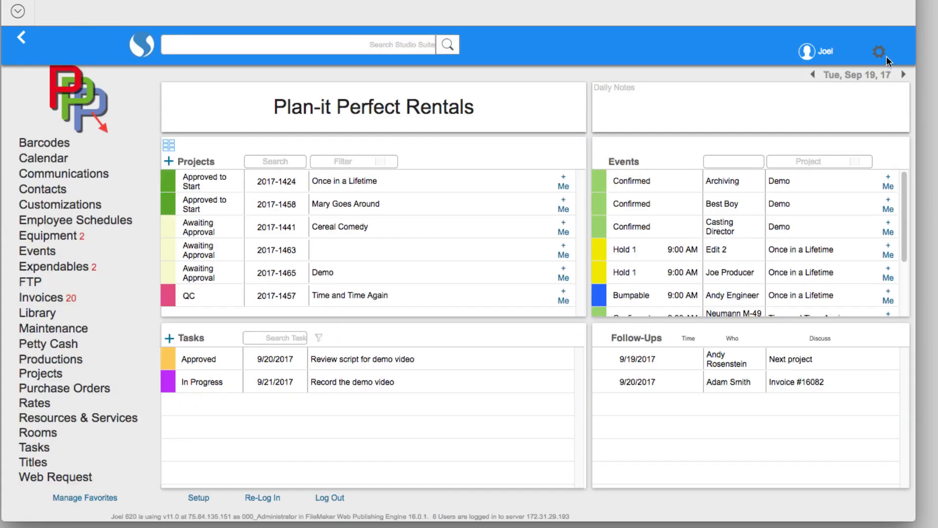